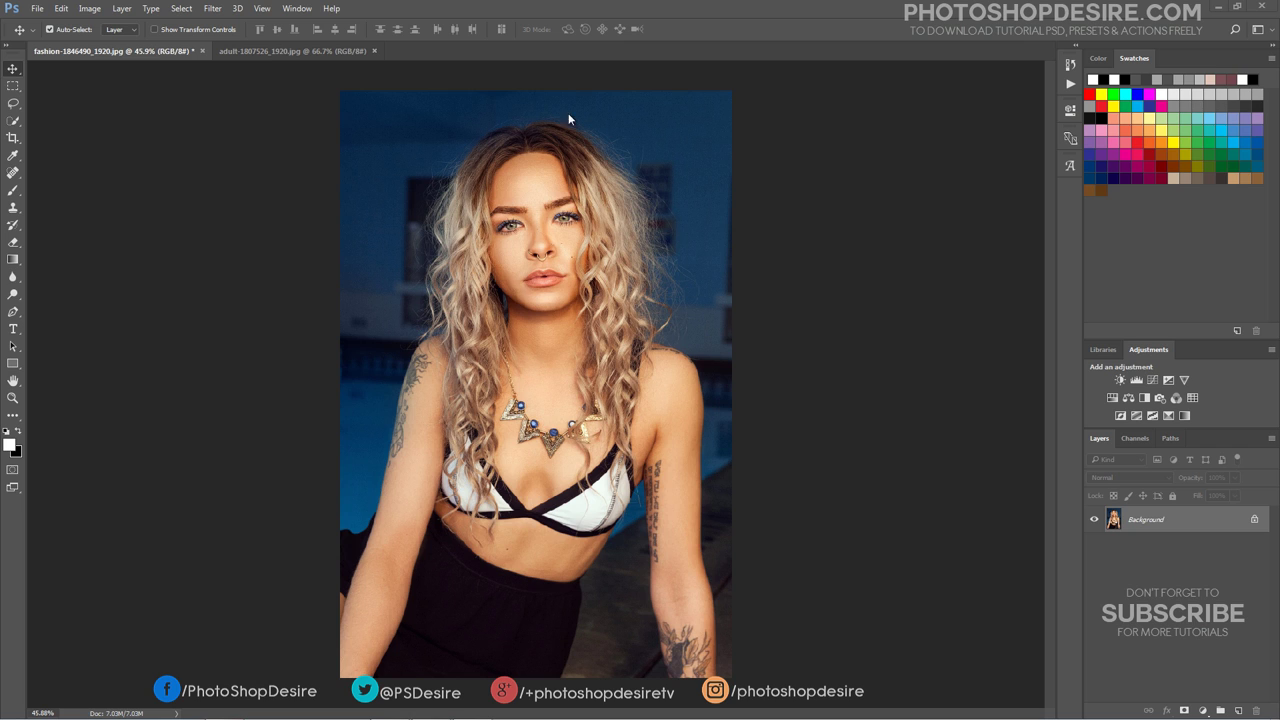
Duplicate the Background layer to create a Background copy layer
{"action": "left_click", "coordinate": [122, 9]}
{"action": "left_click", "coordinate": [231, 58]}
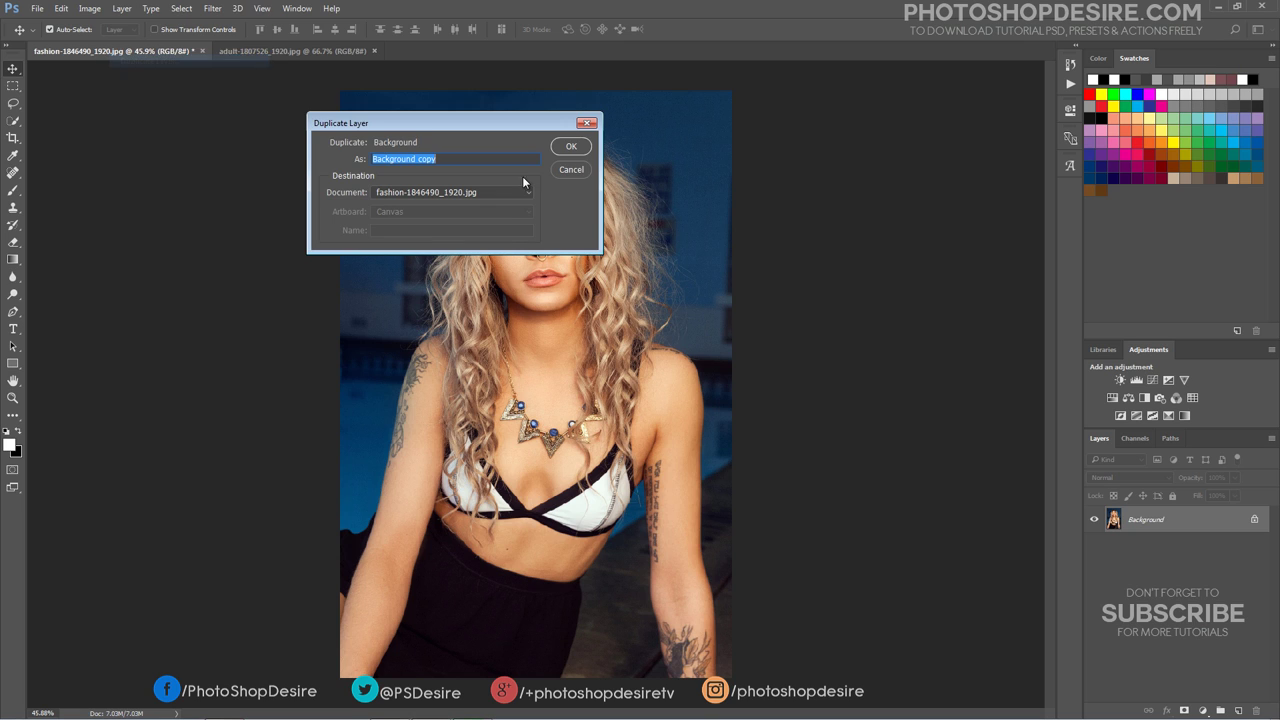
{"action": "left_click", "coordinate": [572, 147]}
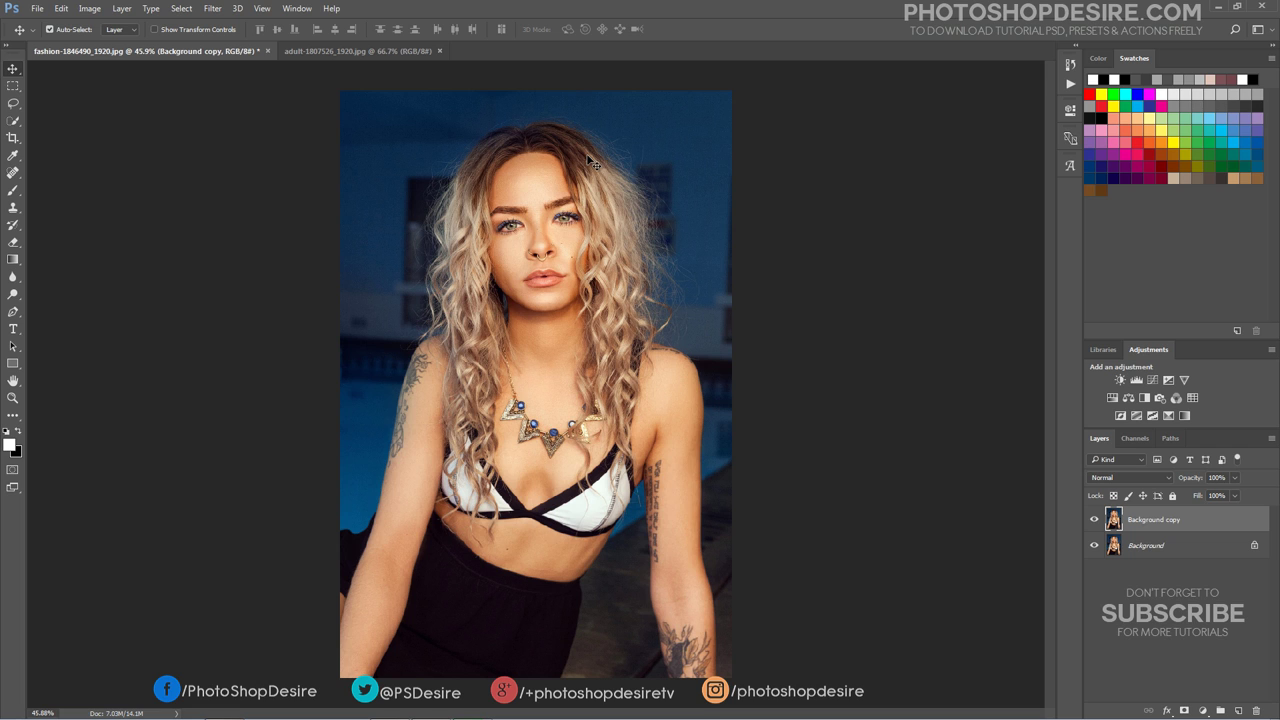
Convert the Background copy layer into a smart object
{"action": "left_click", "coordinate": [122, 9]}
{"action": "mouse_move", "coordinate": [250, 262]}
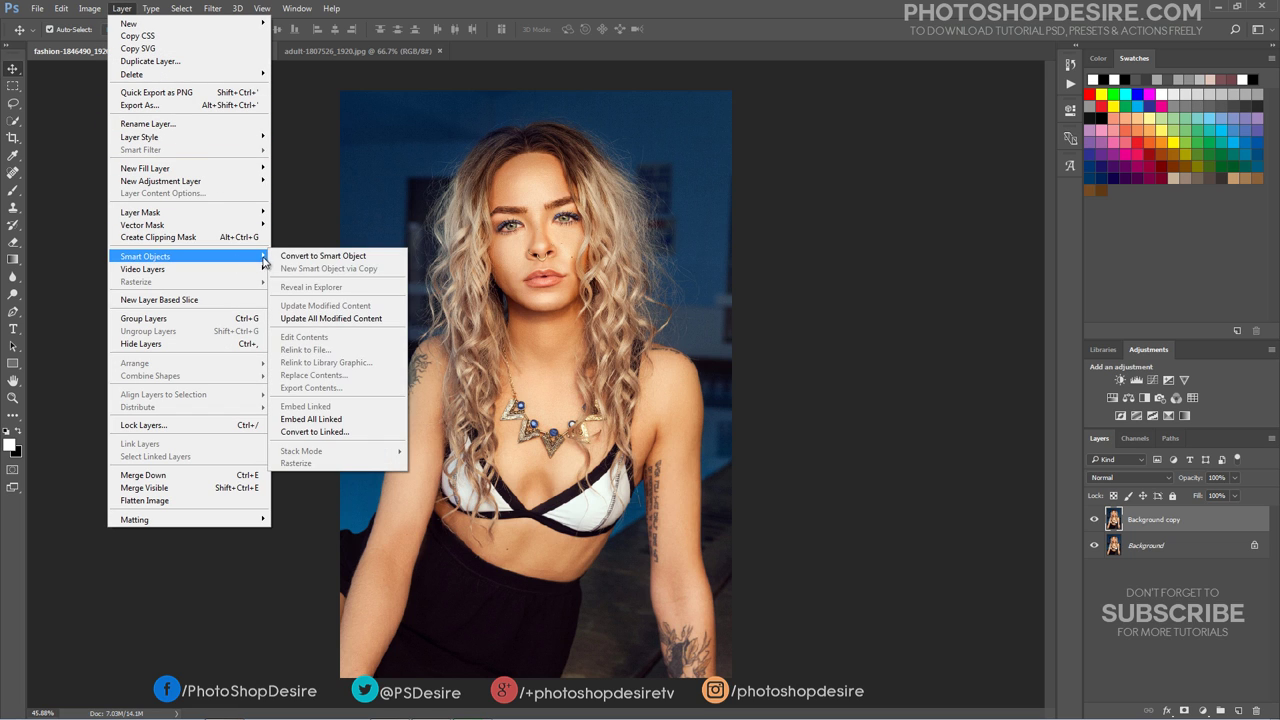
{"action": "left_click", "coordinate": [300, 258]}
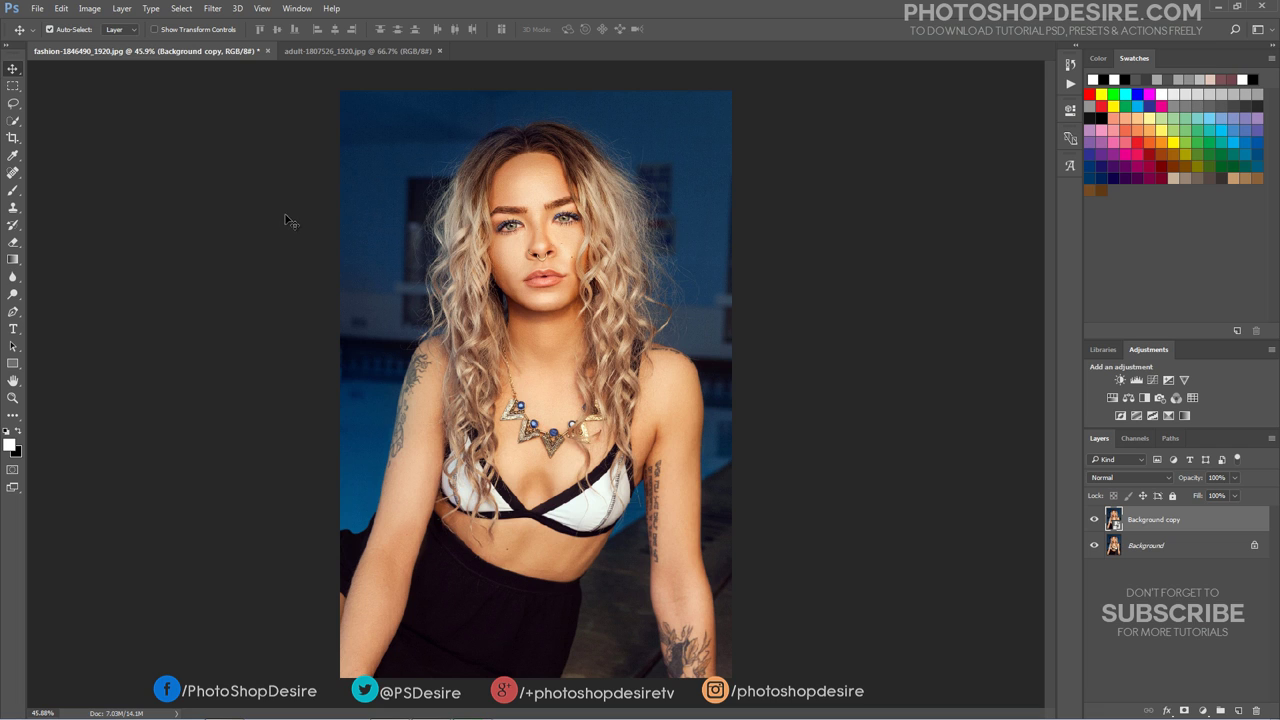
In Camera Raw, set Exposure +0.40, Contrast +50, Highlights -60, Shadows +40, Whites about -50
{"action": "left_click", "coordinate": [213, 10]}
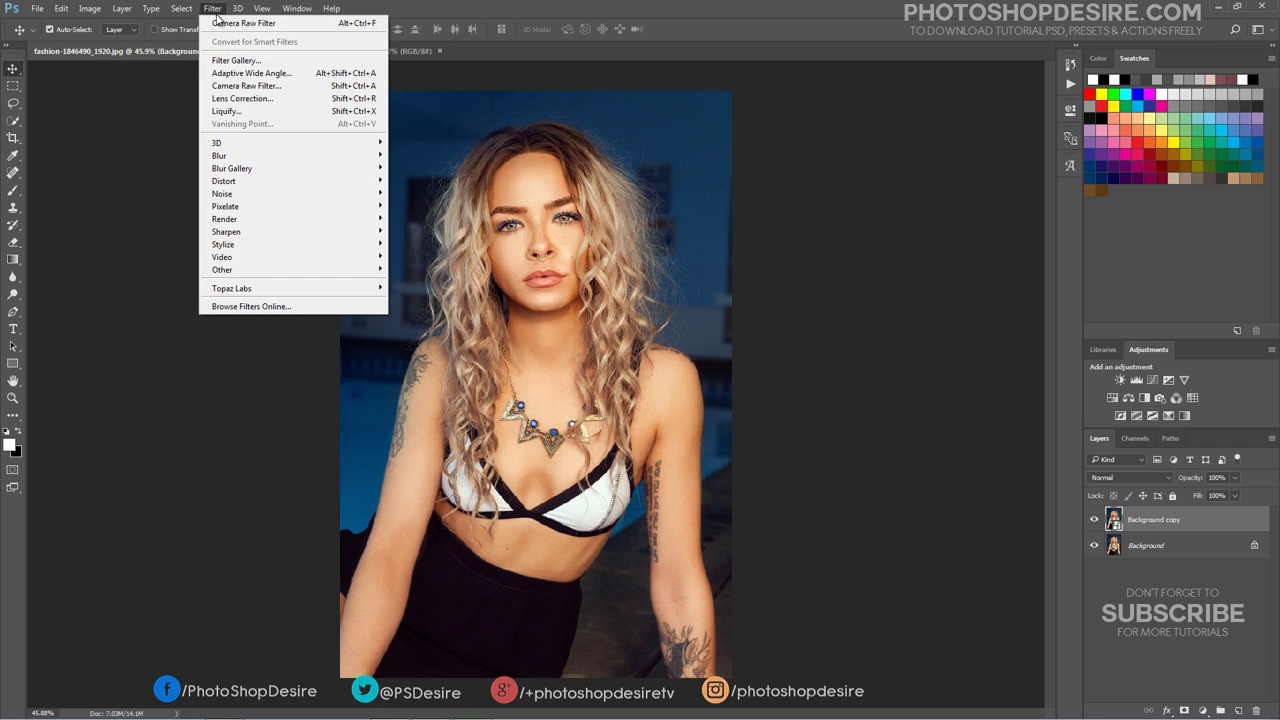
{"action": "left_click", "coordinate": [309, 90]}
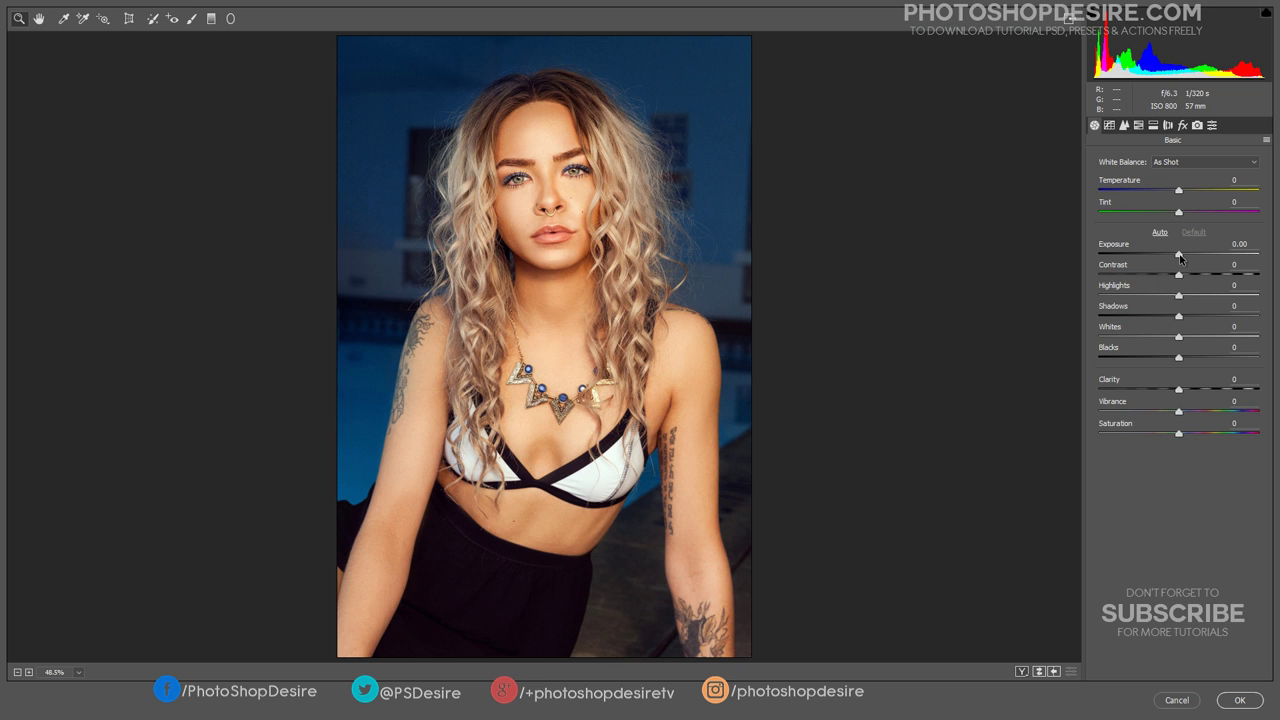
{"action": "left_click_drag", "start_coordinate": [1179, 254], "coordinate": [1186, 258]}
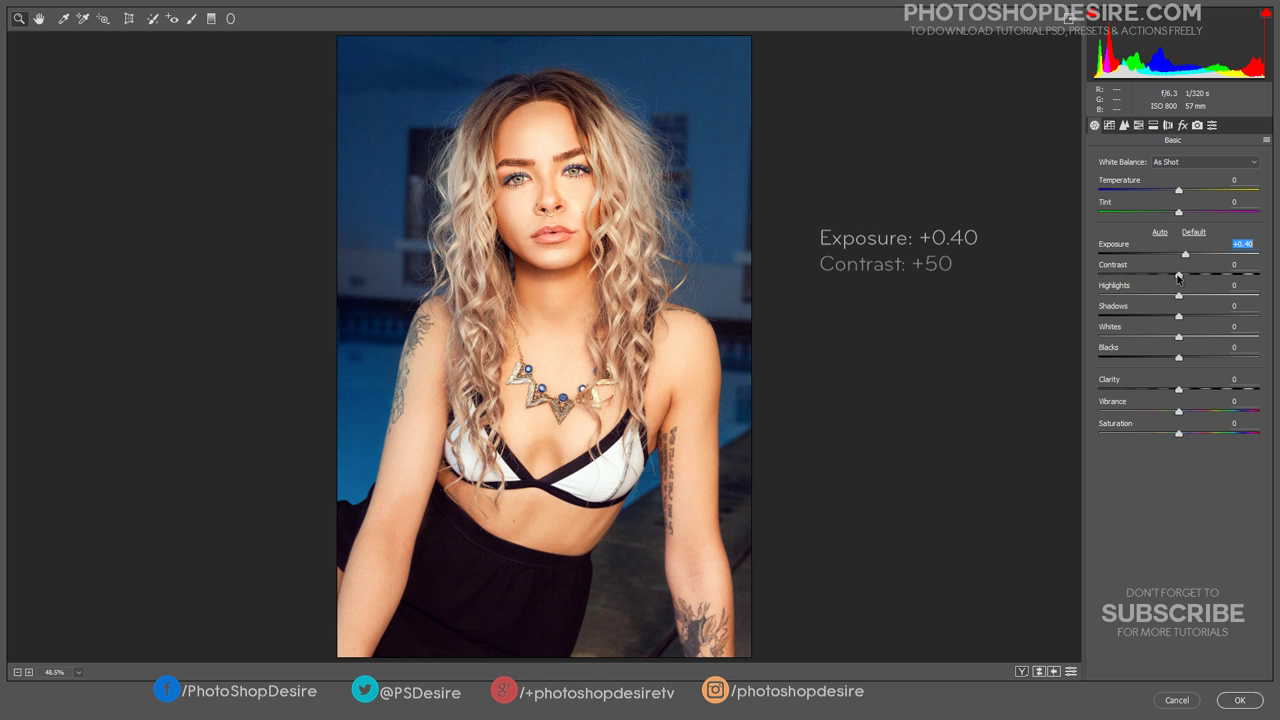
{"action": "left_click_drag", "start_coordinate": [1181, 279], "coordinate": [1219, 283]}
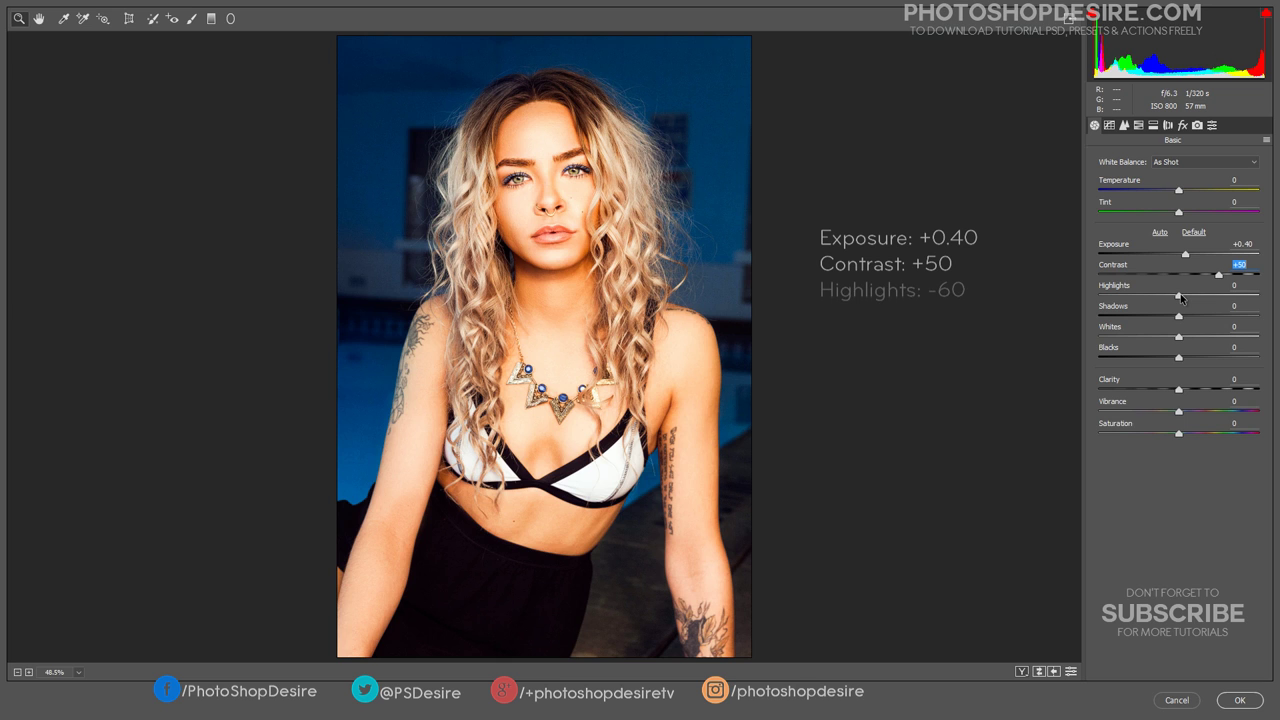
{"action": "left_click_drag", "start_coordinate": [1181, 297], "coordinate": [1133, 306]}
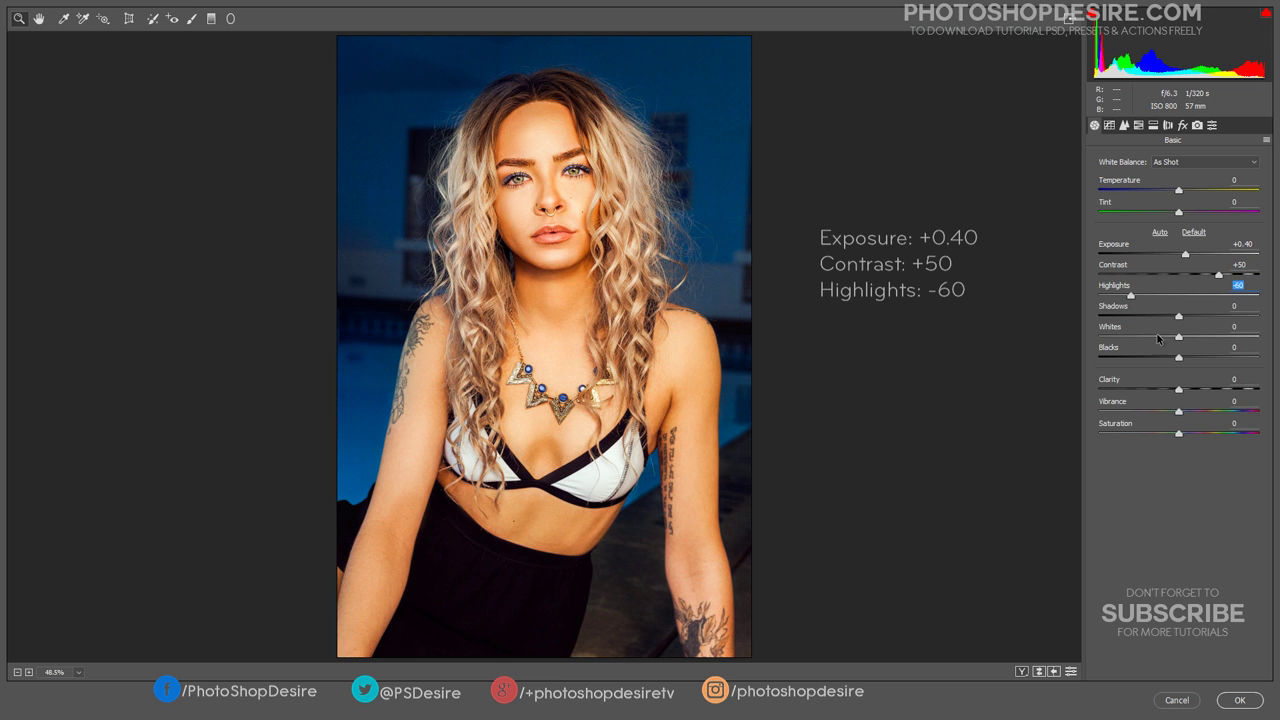
{"action": "left_click_drag", "start_coordinate": [1179, 319], "coordinate": [1210, 320]}
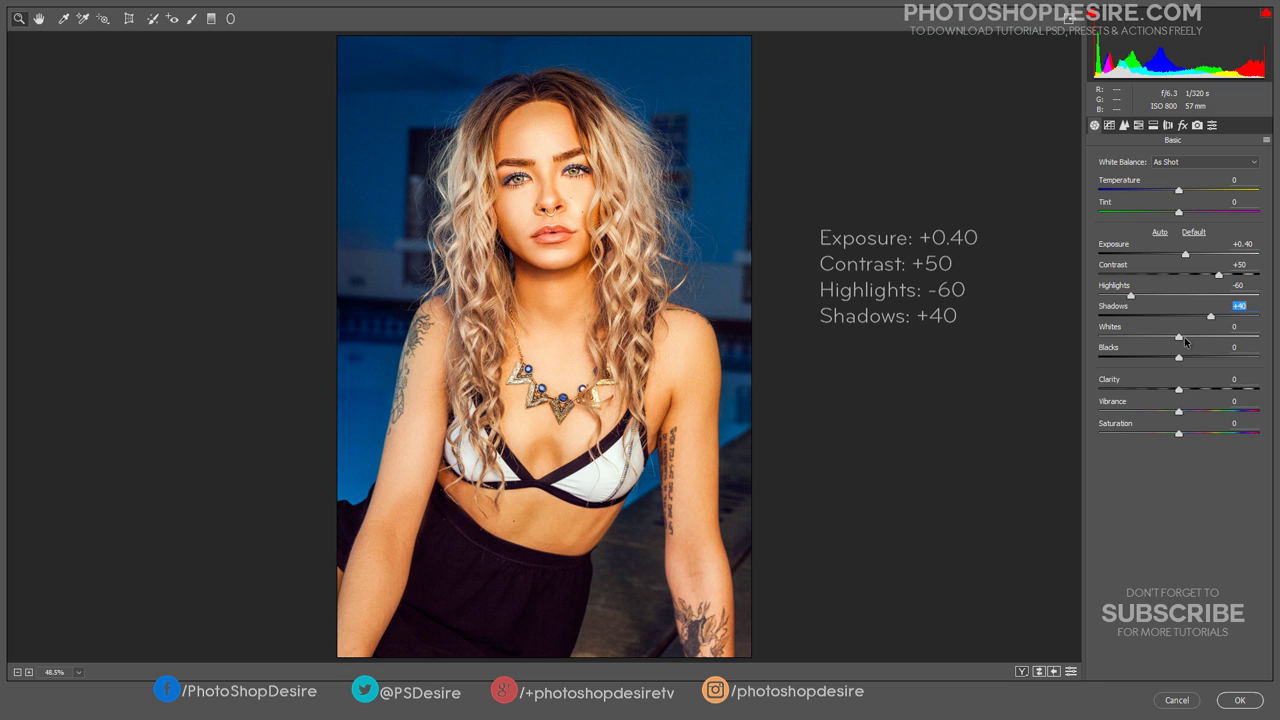
{"action": "left_click_drag", "start_coordinate": [1180, 340], "coordinate": [1146, 343]}
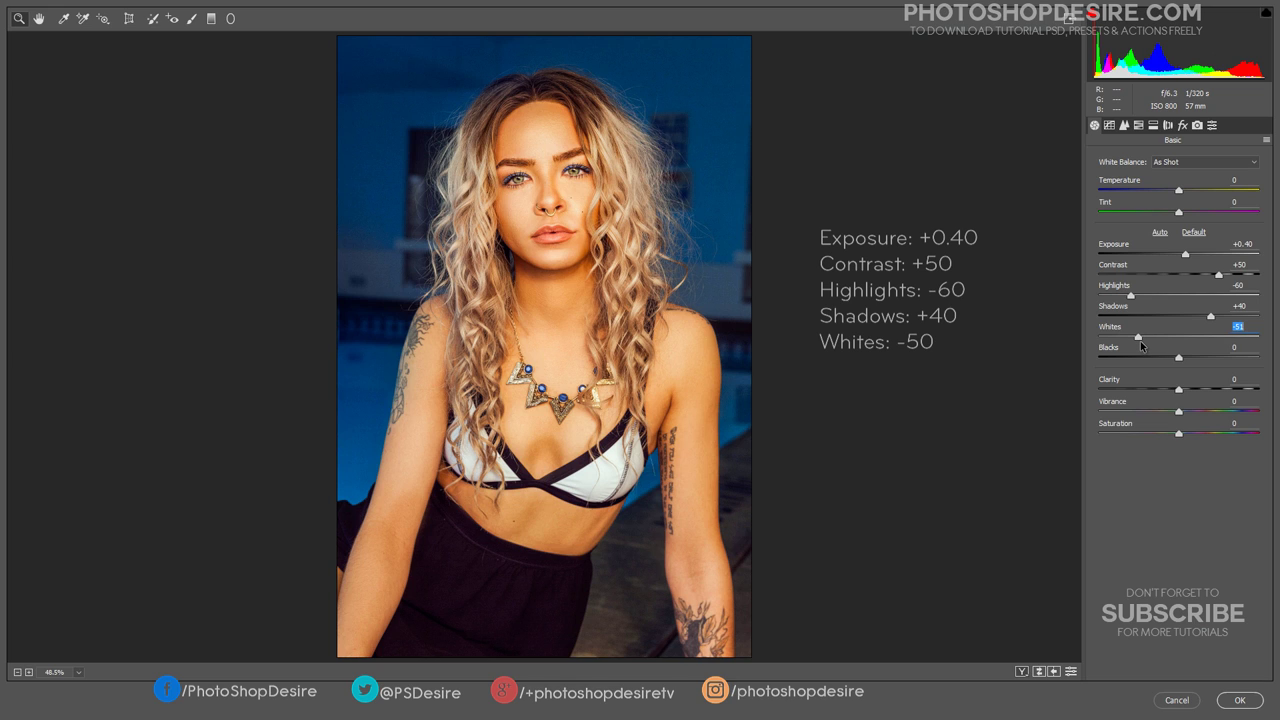
Set Whites to exactly -50, Clarity +90, Saturation -60 and Vibrance +20
{"action": "mouse_move", "coordinate": [1142, 345]}
{"action": "left_mouse_down"}
{"action": "mouse_move", "coordinate": [1161, 362]}
{"action": "mouse_move", "coordinate": [1147, 367]}
{"action": "left_mouse_up"}
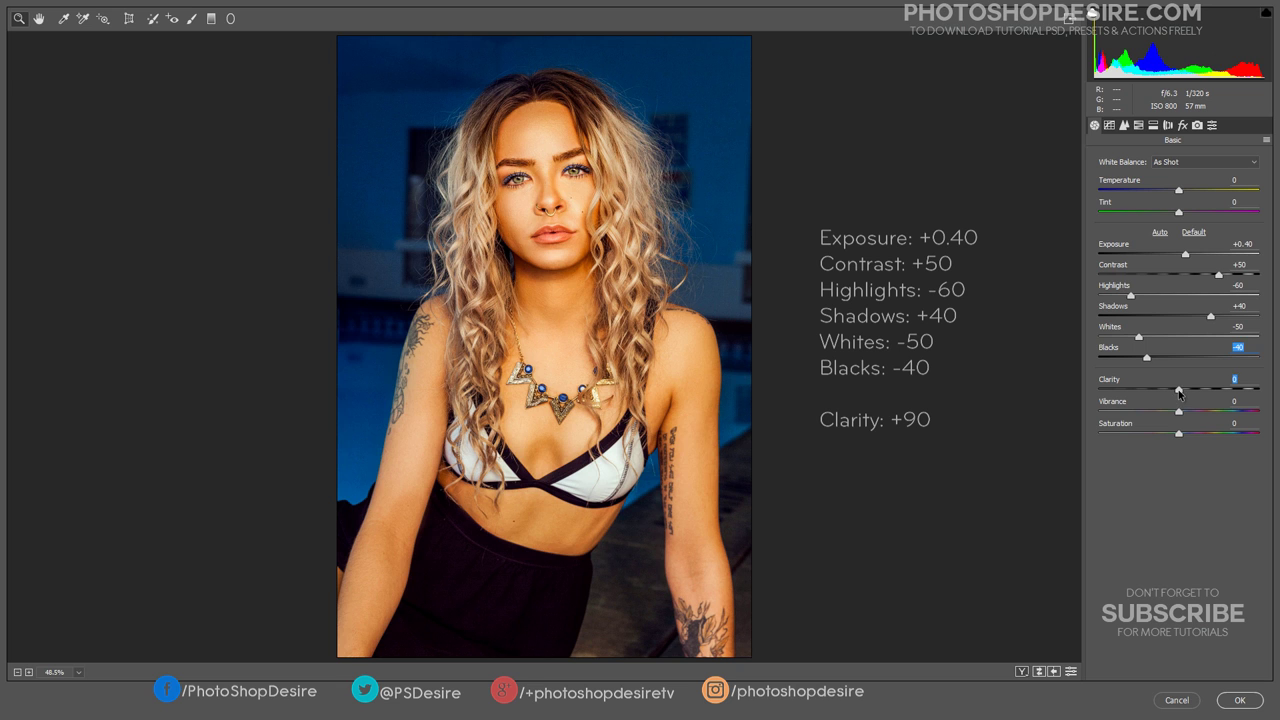
{"action": "left_click_drag", "start_coordinate": [1179, 393], "coordinate": [1245, 405]}
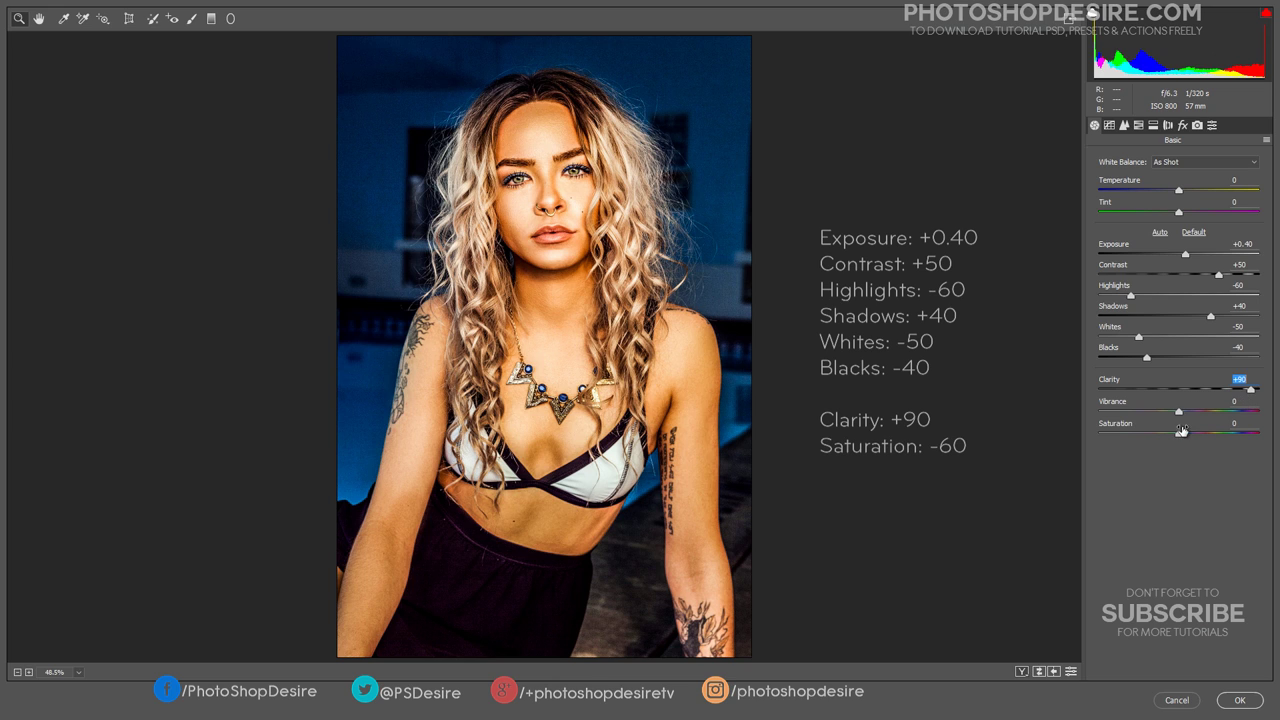
{"action": "left_click_drag", "start_coordinate": [1182, 430], "coordinate": [1134, 457]}
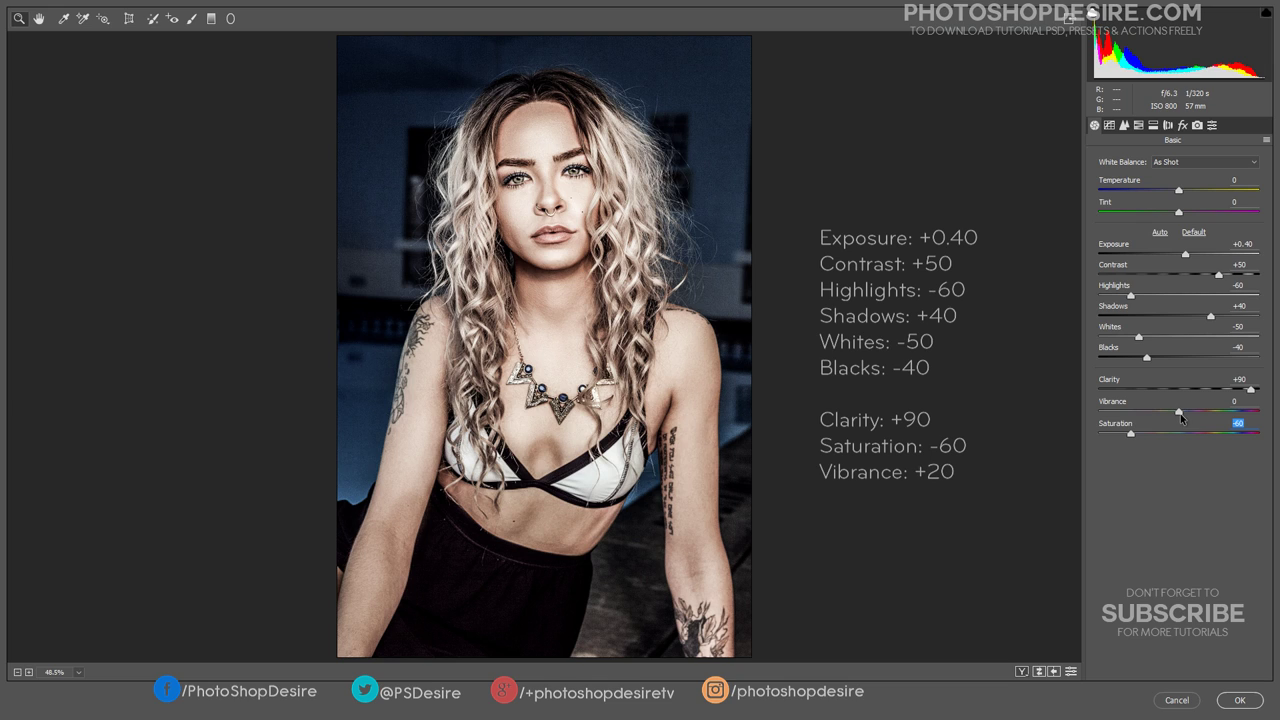
{"action": "left_click_drag", "start_coordinate": [1180, 415], "coordinate": [1193, 419]}
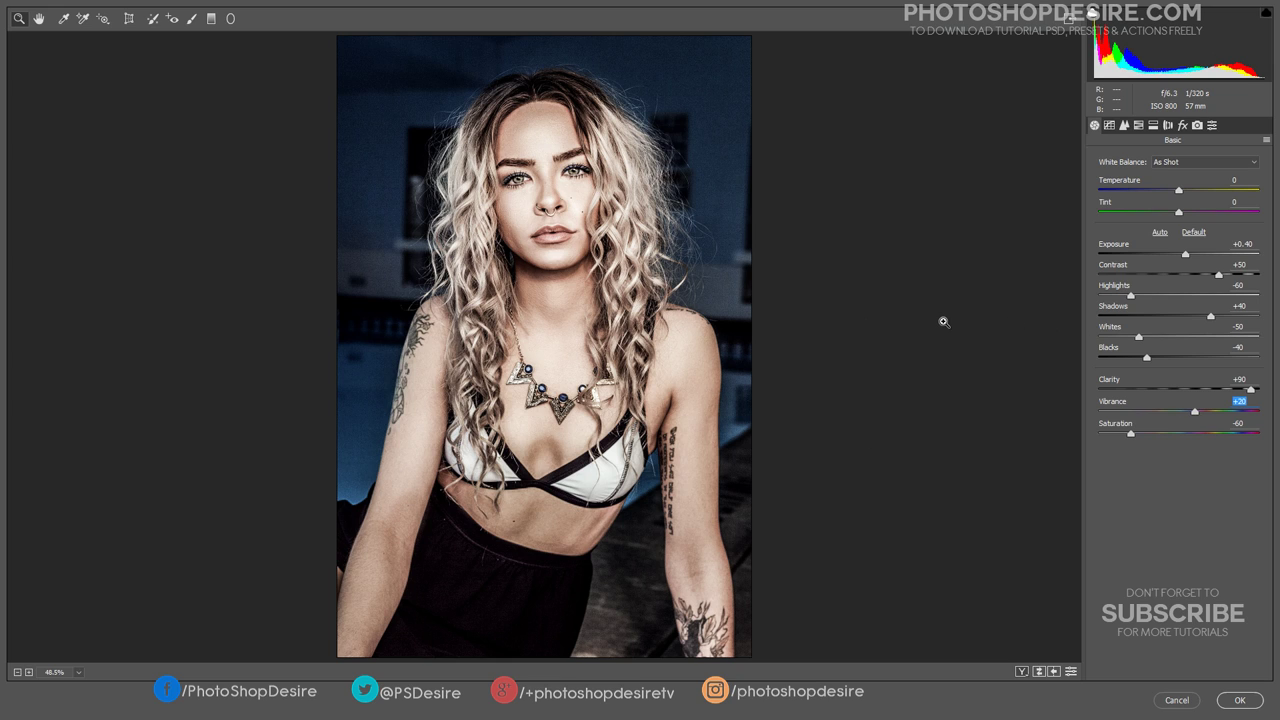
{"action": "key", "text": "Tab"}
{"action": "key", "text": "Tab"}
{"action": "key", "text": "Tab"}
{"action": "key", "text": "Tab"}
In the Detail panel, set Sharpening Amount to 30 and Detail to 100
{"action": "left_click", "coordinate": [1123, 127]}
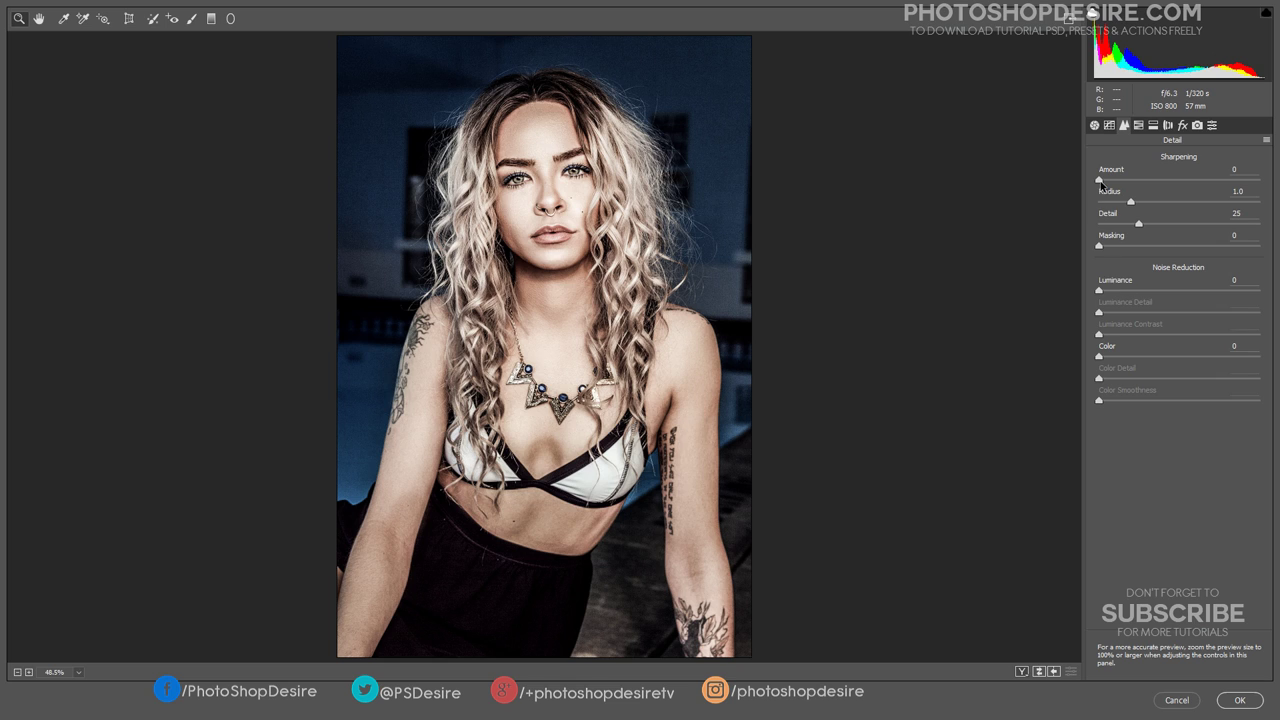
{"action": "left_click_drag", "start_coordinate": [1101, 183], "coordinate": [1132, 189]}
{"action": "left_click_drag", "start_coordinate": [1138, 223], "coordinate": [1278, 222]}
Set noise reduction Luminance 30, Luminance Contrast 25, Color Detail 30, Color Smoothness 15
{"action": "left_click_drag", "start_coordinate": [1101, 294], "coordinate": [1147, 294]}
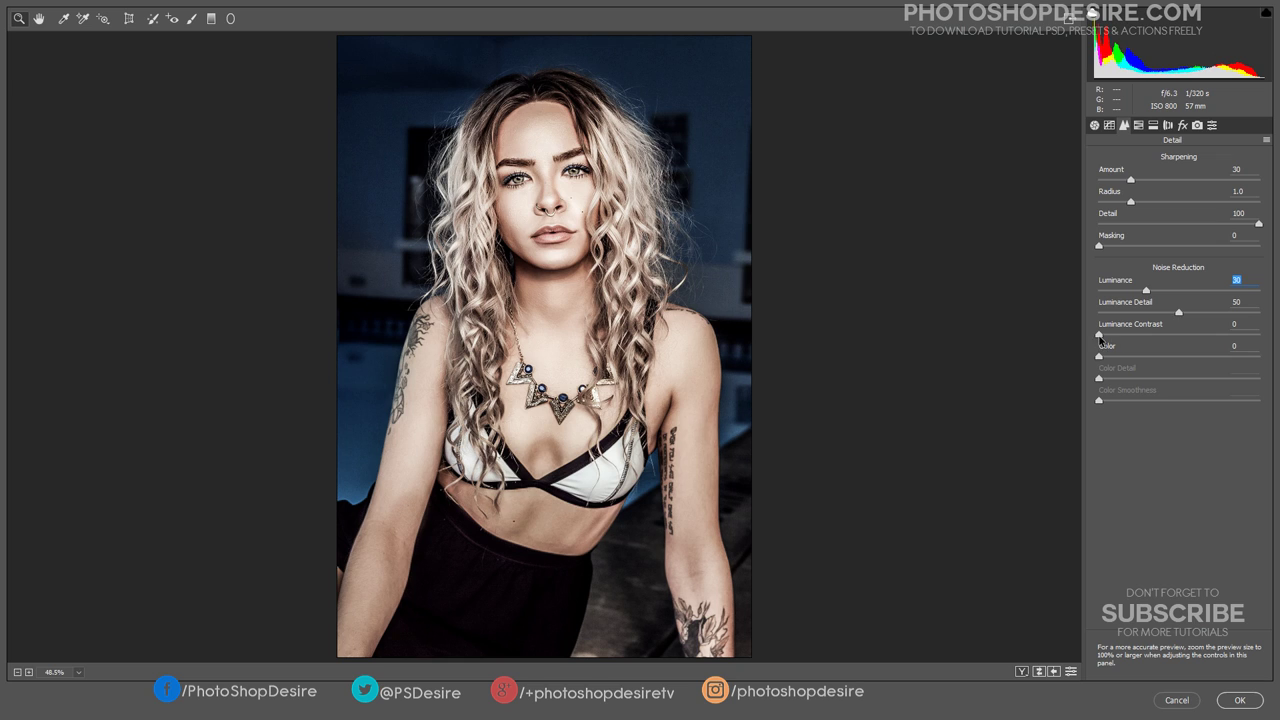
{"action": "left_click_drag", "start_coordinate": [1100, 336], "coordinate": [1155, 360]}
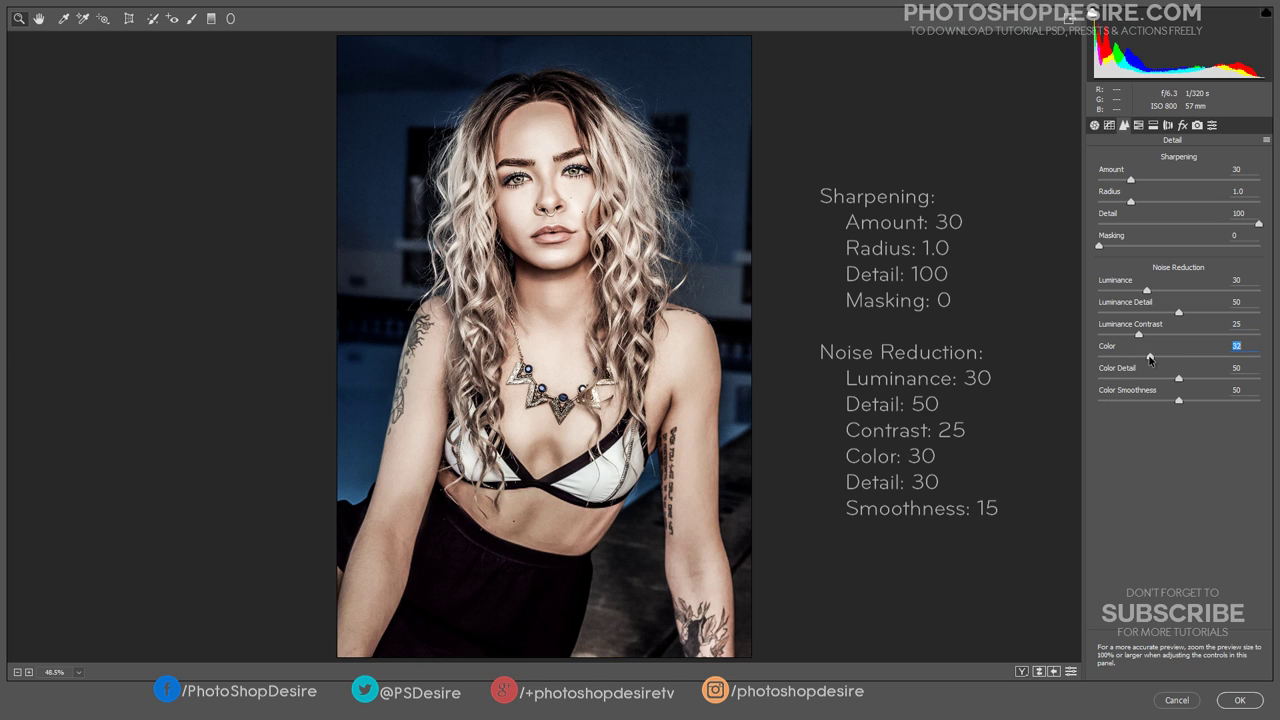
{"action": "left_click_drag", "start_coordinate": [1178, 379], "coordinate": [1152, 384]}
{"action": "left_click_drag", "start_coordinate": [1179, 401], "coordinate": [1119, 408]}
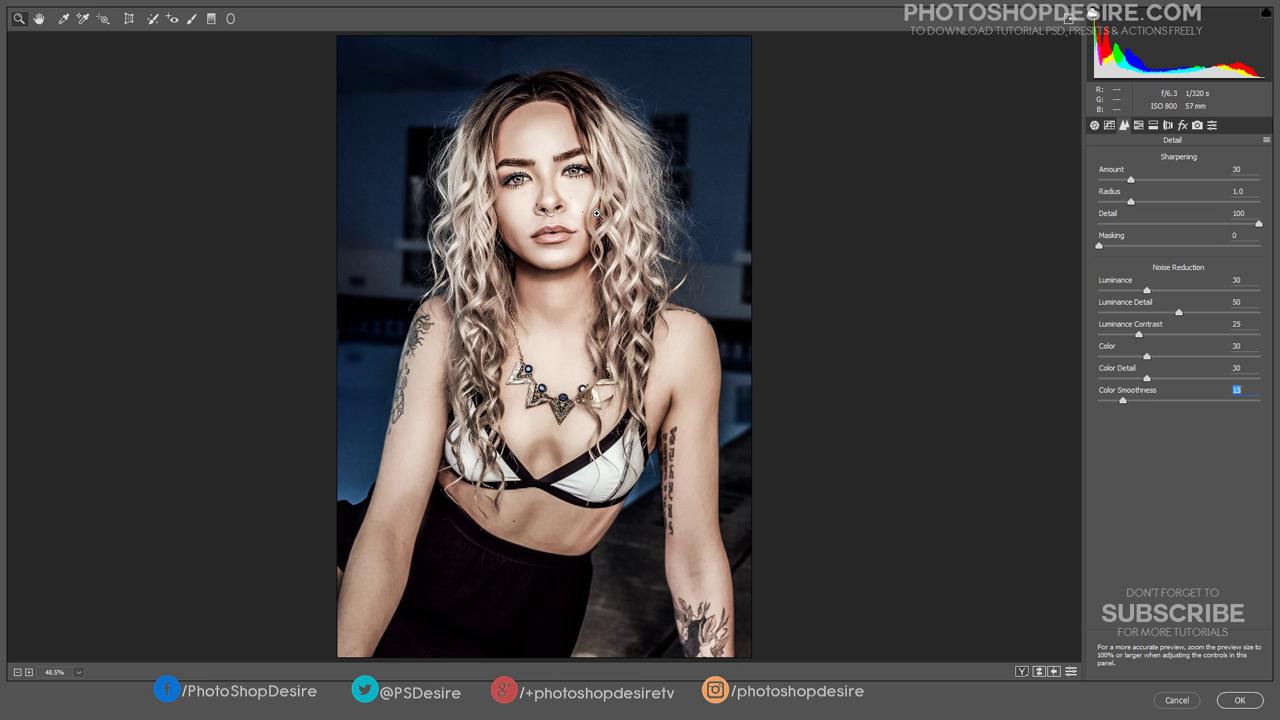
Inspect the zoomed preview, add a -20 post-crop vignette, and compare before and after
{"action": "left_click", "coordinate": [78, 672]}
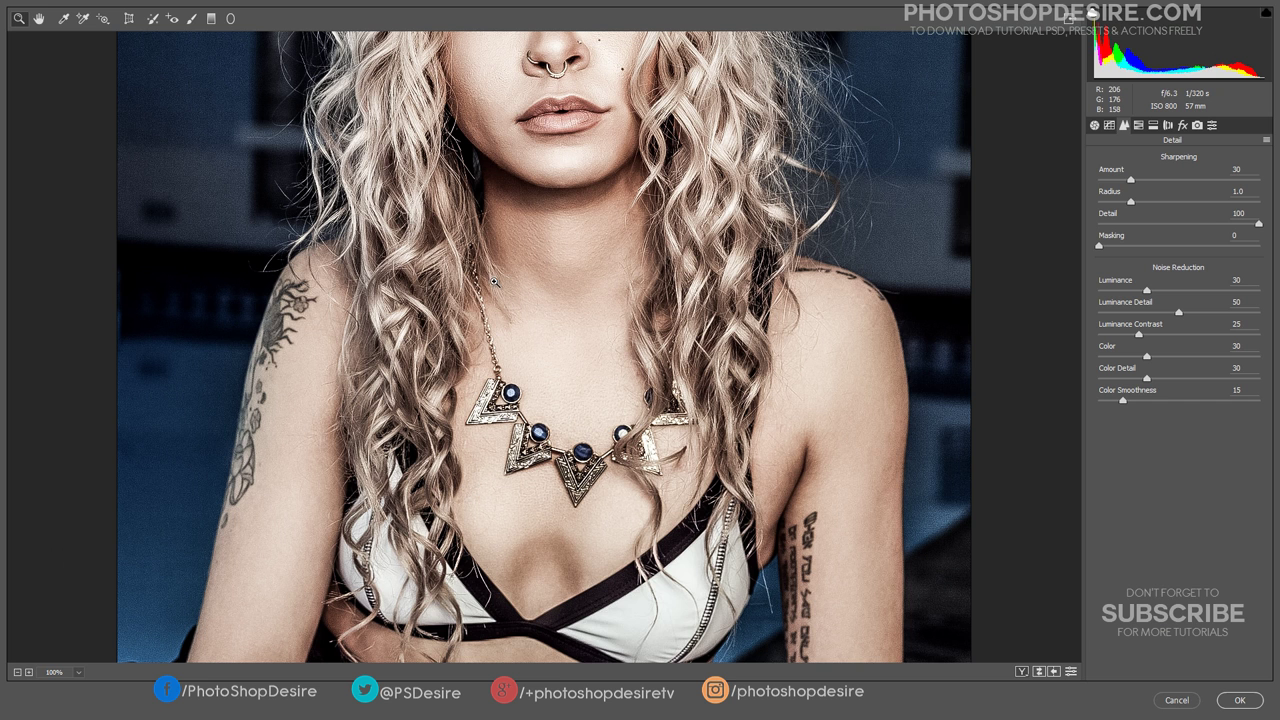
{"action": "scroll", "coordinate": [590, 240], "scroll_direction": "up", "scroll_amount": 3}
{"action": "scroll", "coordinate": [601, 261], "scroll_direction": "up", "scroll_amount": 1}
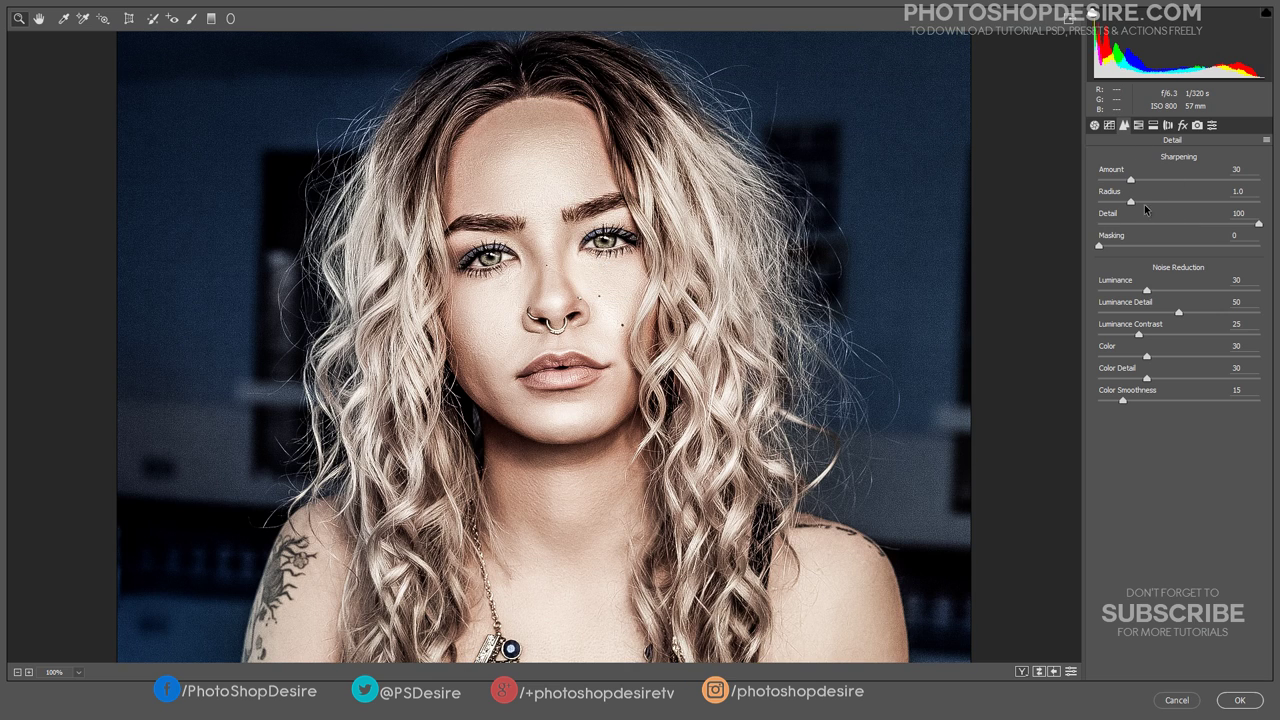
{"action": "left_click", "coordinate": [1094, 126]}
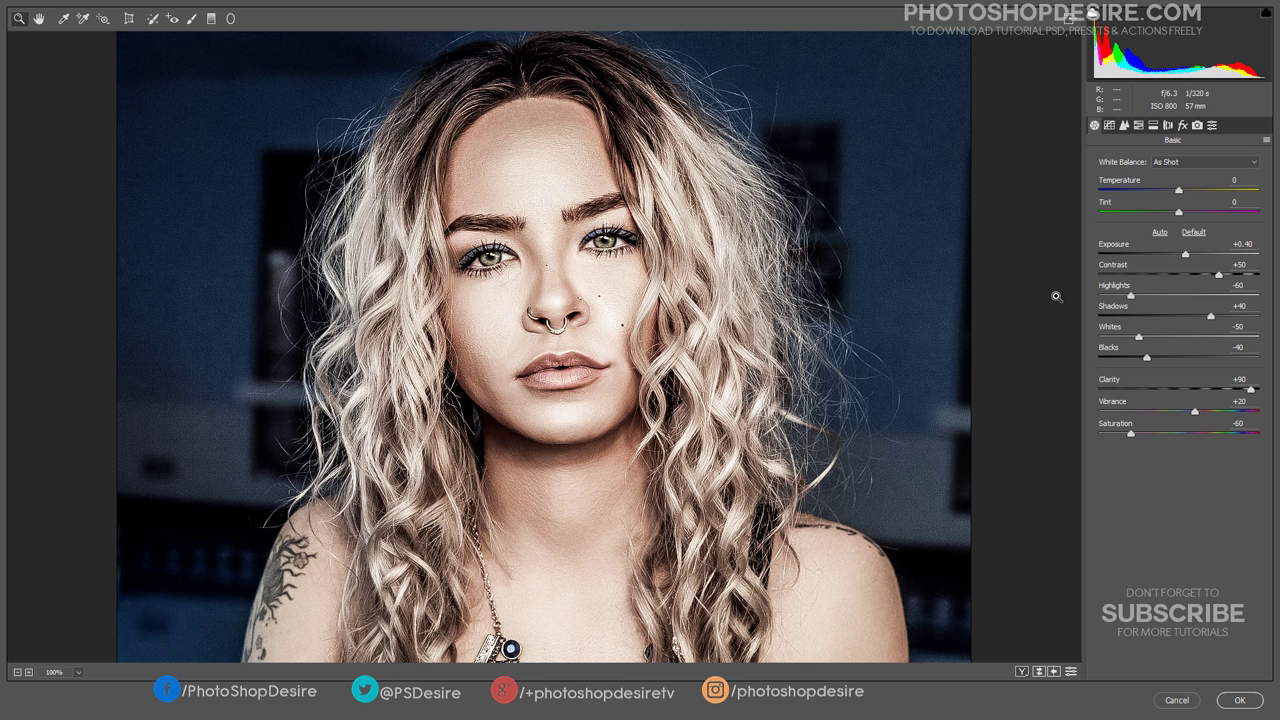
{"action": "left_click", "coordinate": [1182, 125]}
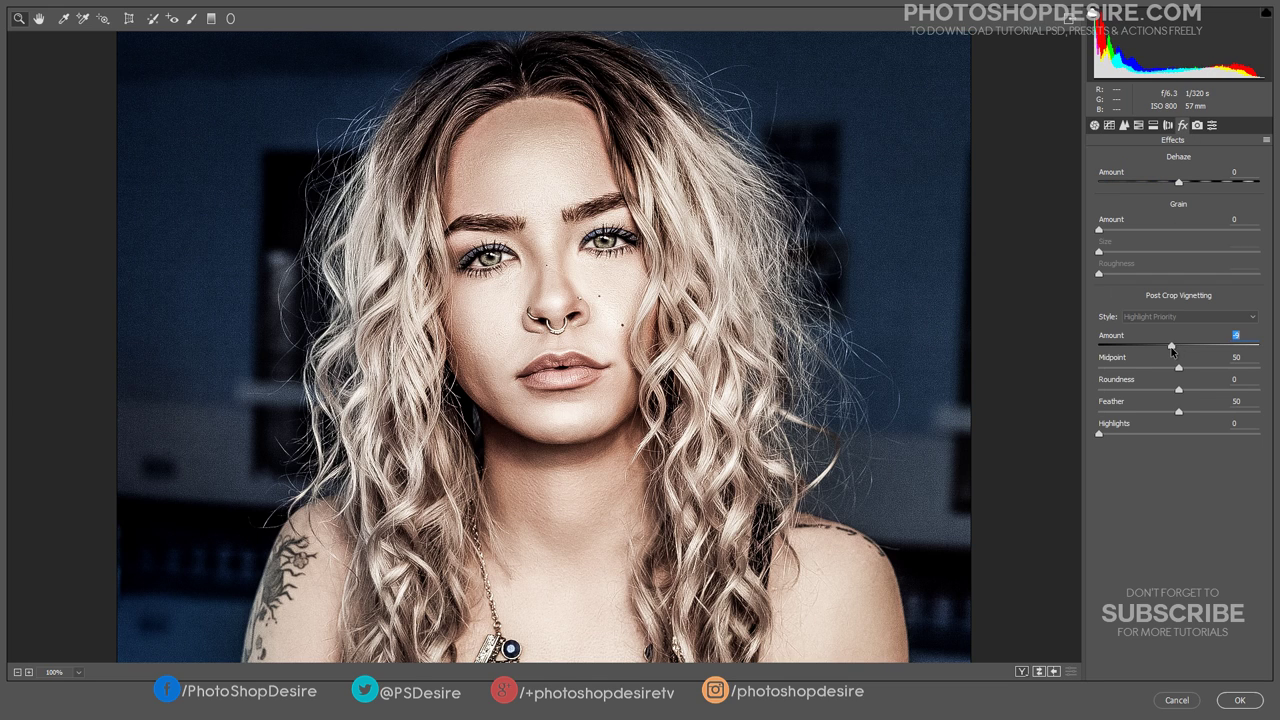
{"action": "left_click_drag", "start_coordinate": [1179, 350], "coordinate": [1164, 347]}
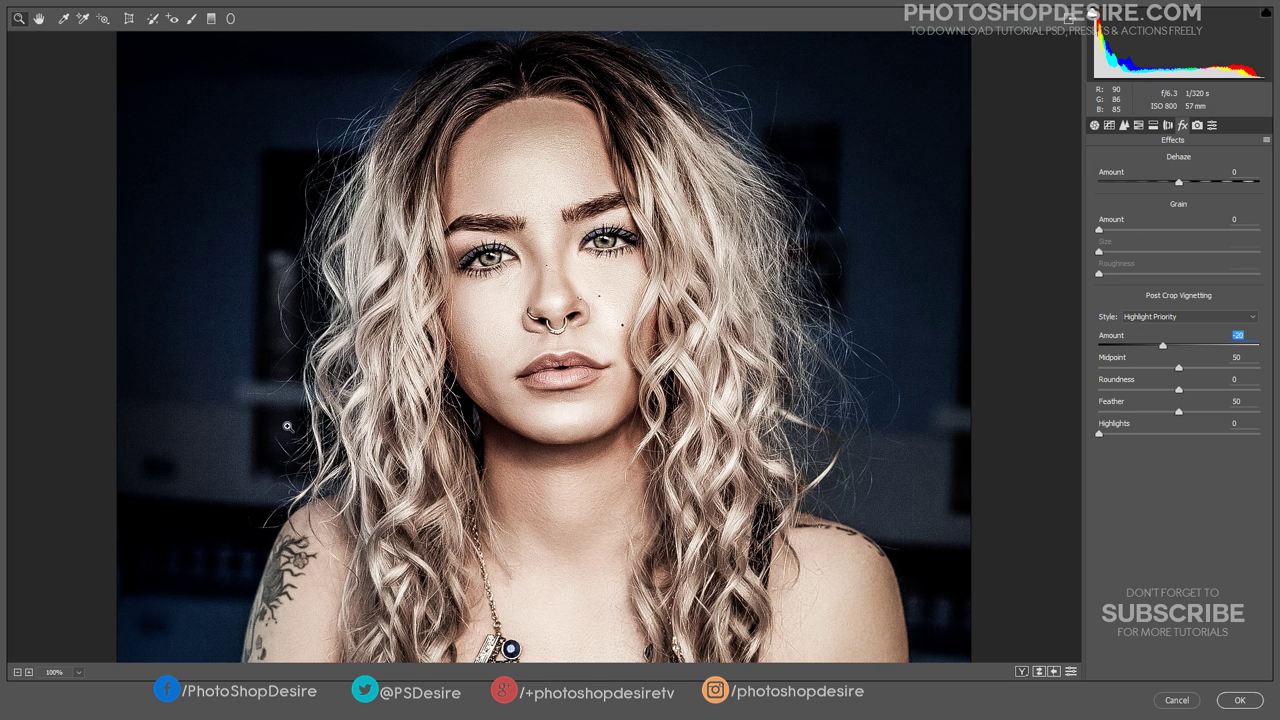
{"action": "left_click", "coordinate": [1021, 671]}
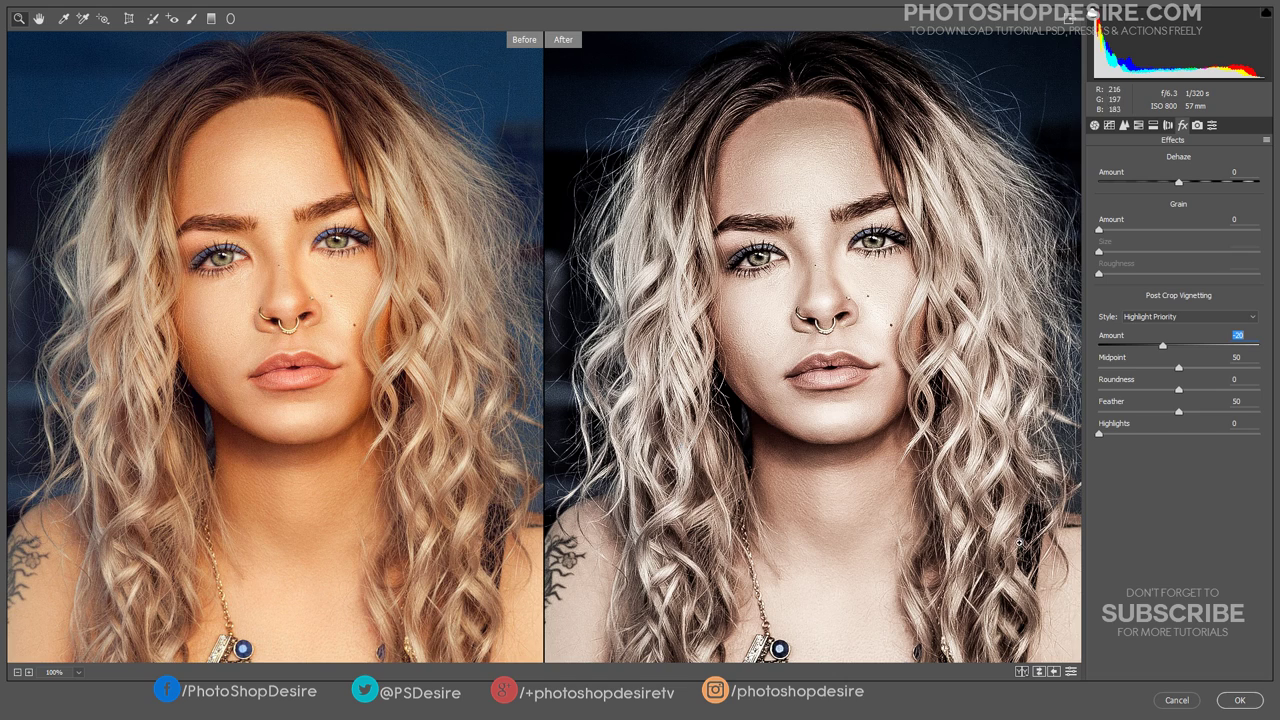
View the preview at 100% and review the Basic panel settings
{"action": "left_click", "coordinate": [16, 673]}
{"action": "left_click", "coordinate": [16, 673]}
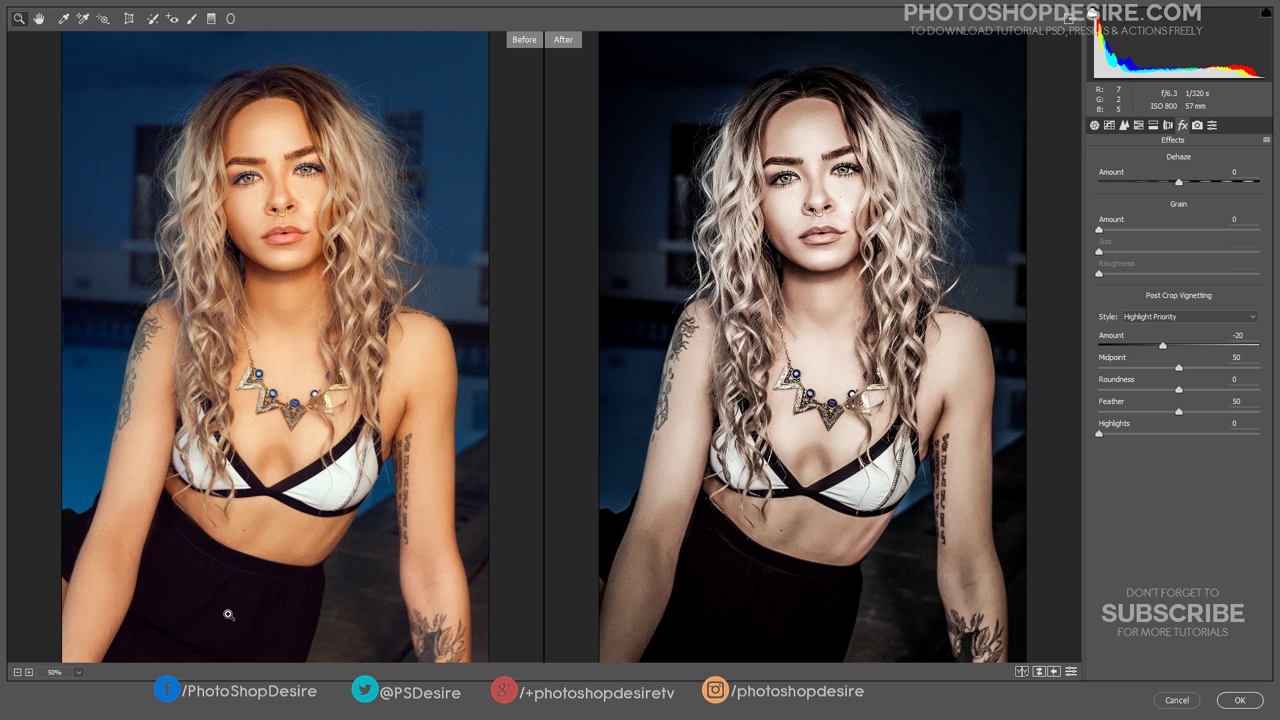
{"action": "left_click", "coordinate": [78, 672]}
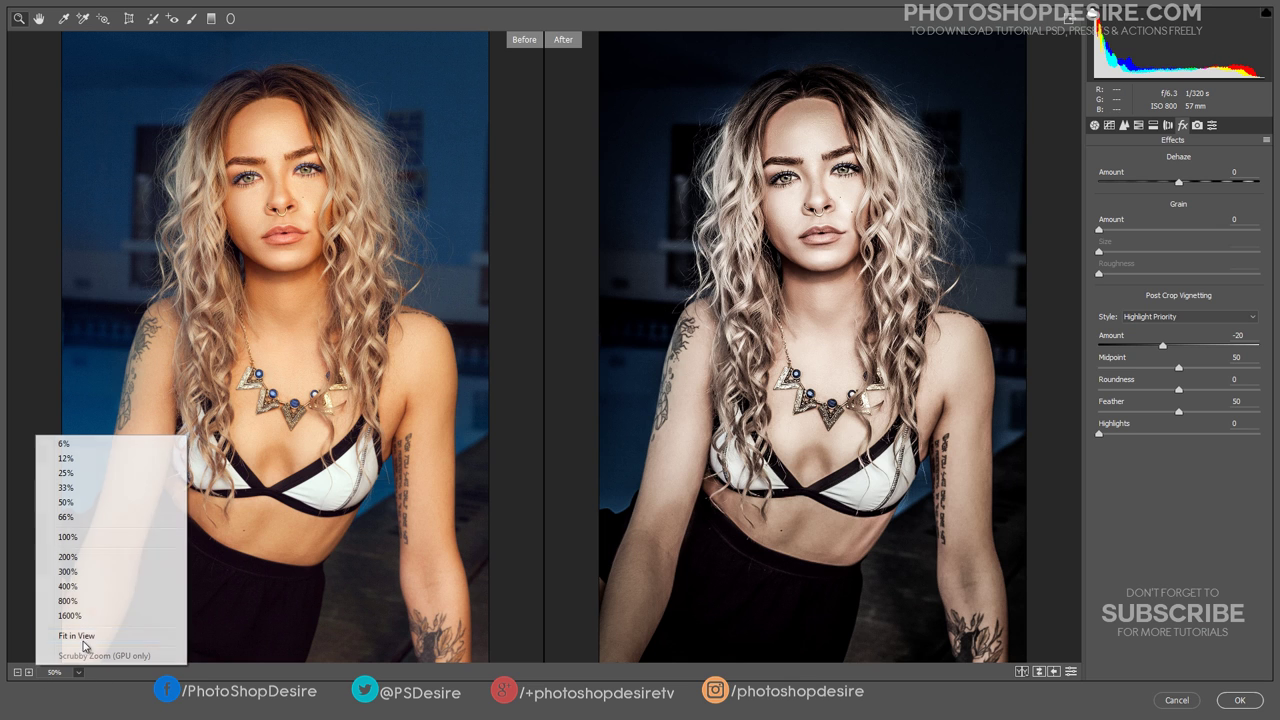
{"action": "left_click", "coordinate": [99, 537]}
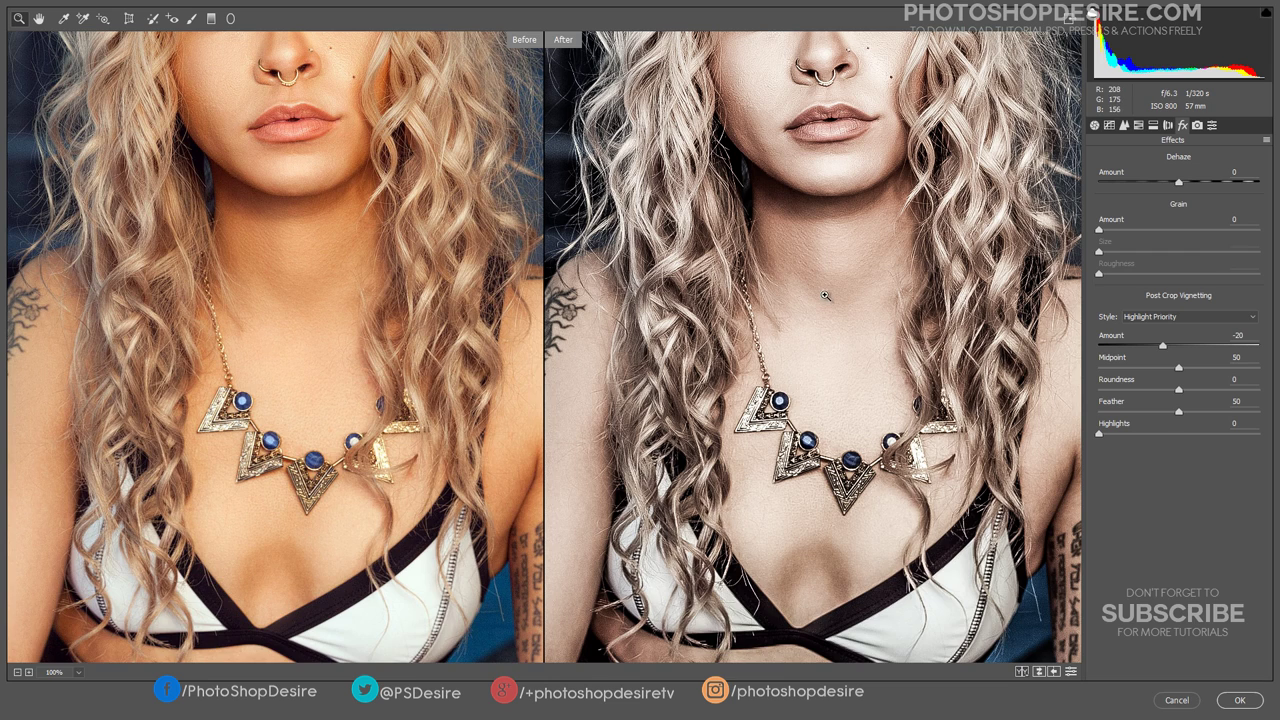
{"action": "scroll", "coordinate": [825, 296], "scroll_direction": "up", "scroll_amount": 3}
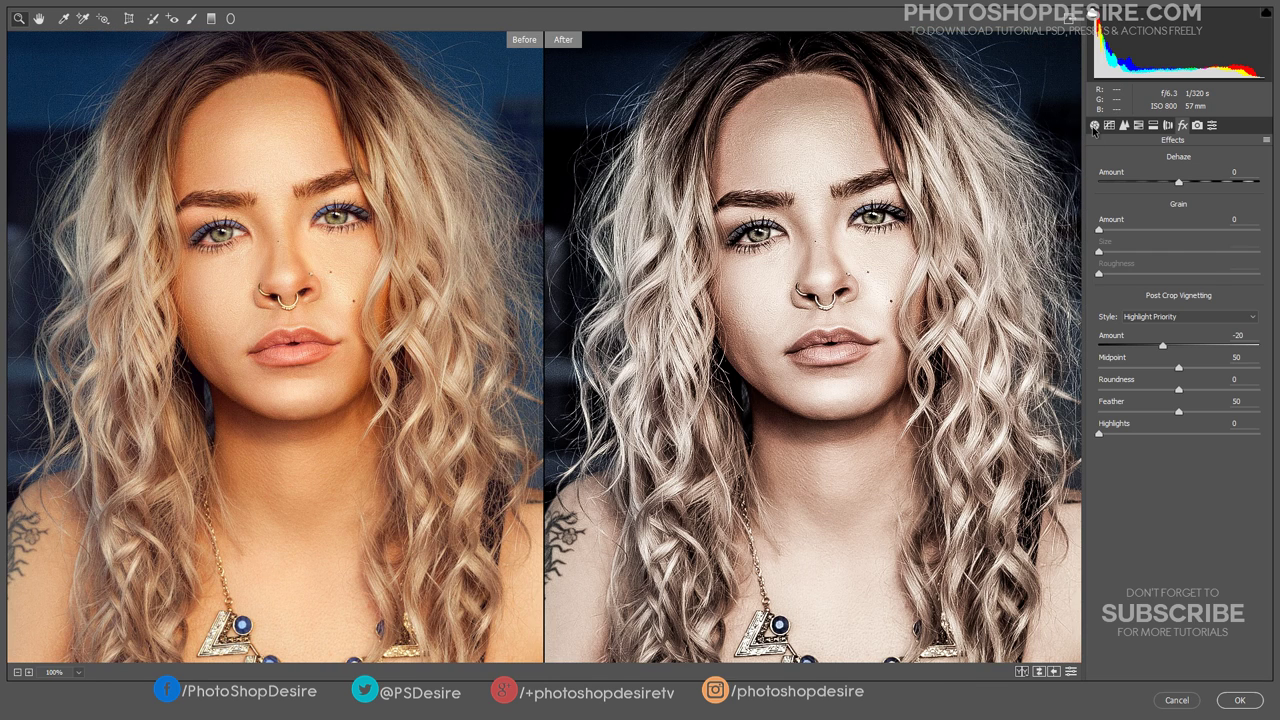
{"action": "left_click", "coordinate": [1094, 126]}
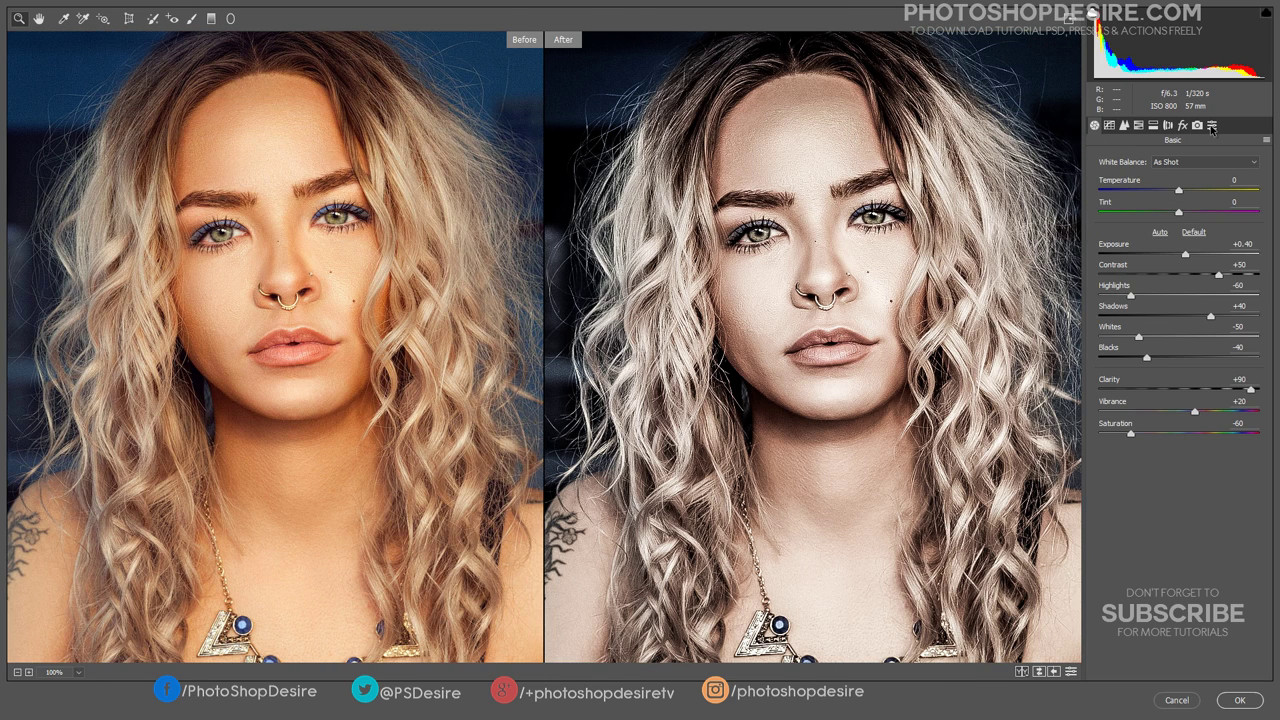
{"action": "left_click", "coordinate": [1212, 126]}
Save all current settings as the preset 'PSDESIRE - Intense & Dramatic Portraits'
{"action": "left_click", "coordinate": [1264, 141]}
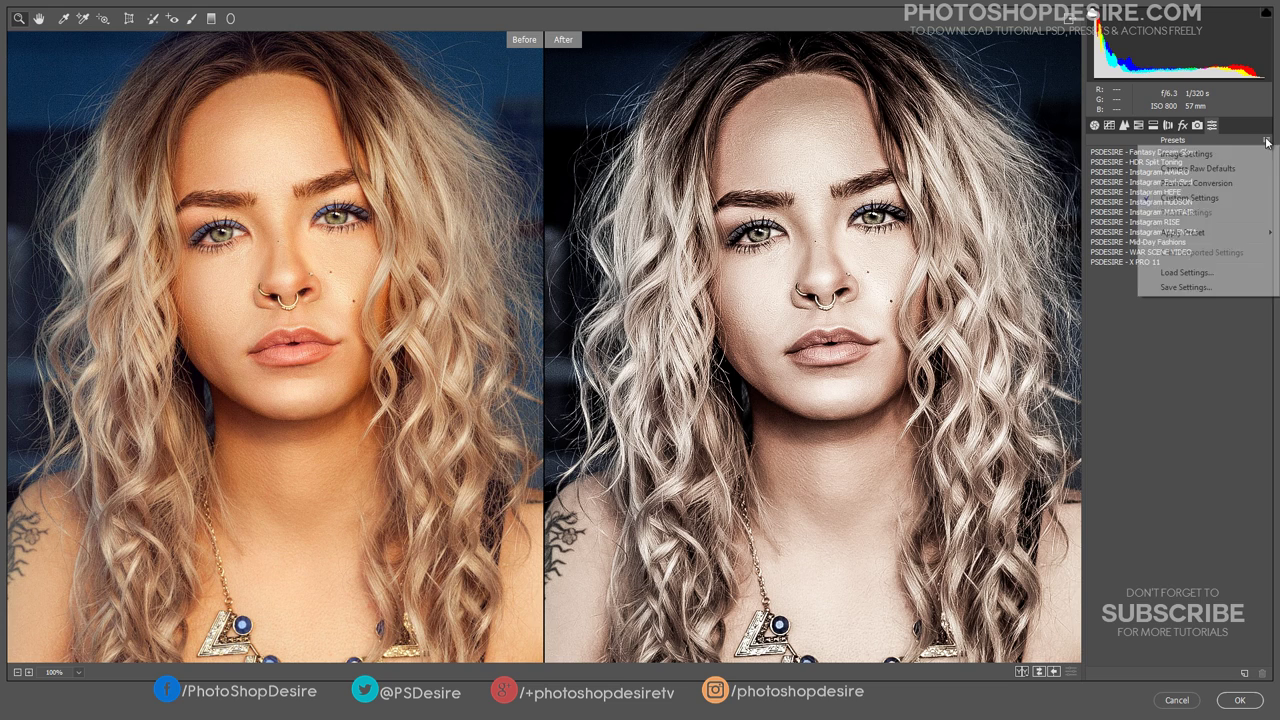
{"action": "left_click", "coordinate": [1186, 287]}
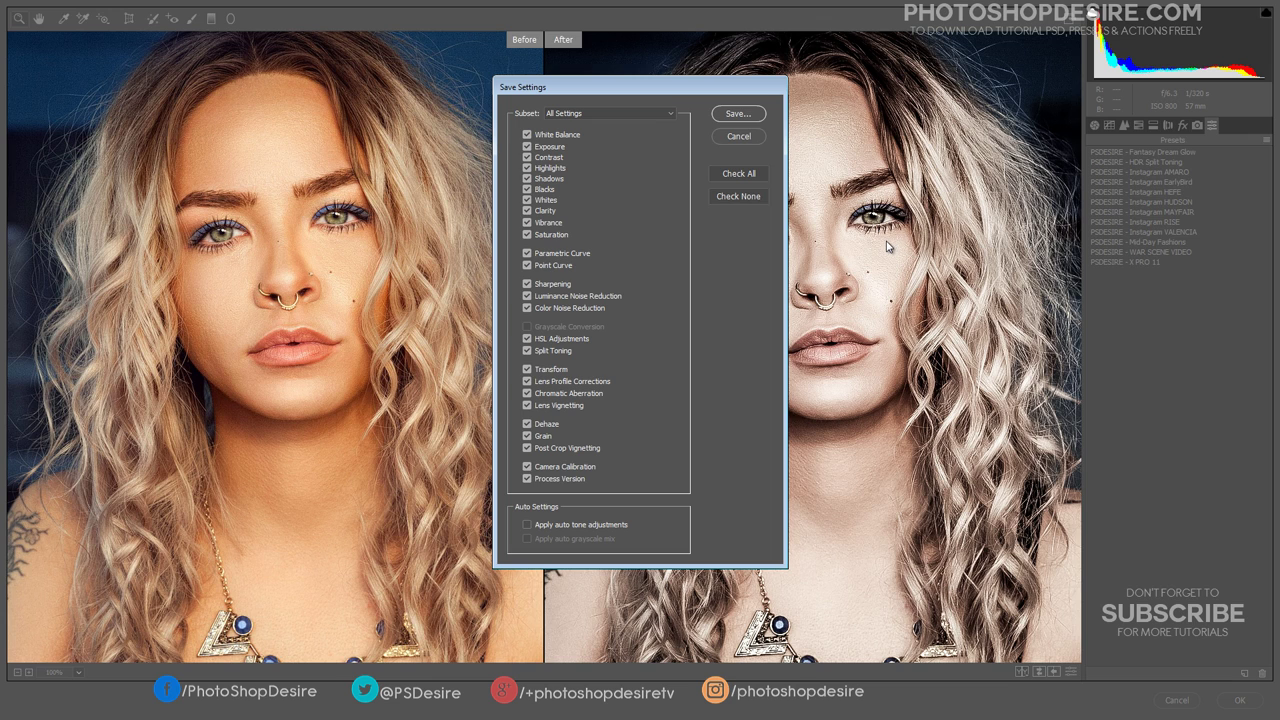
{"action": "left_click", "coordinate": [729, 116]}
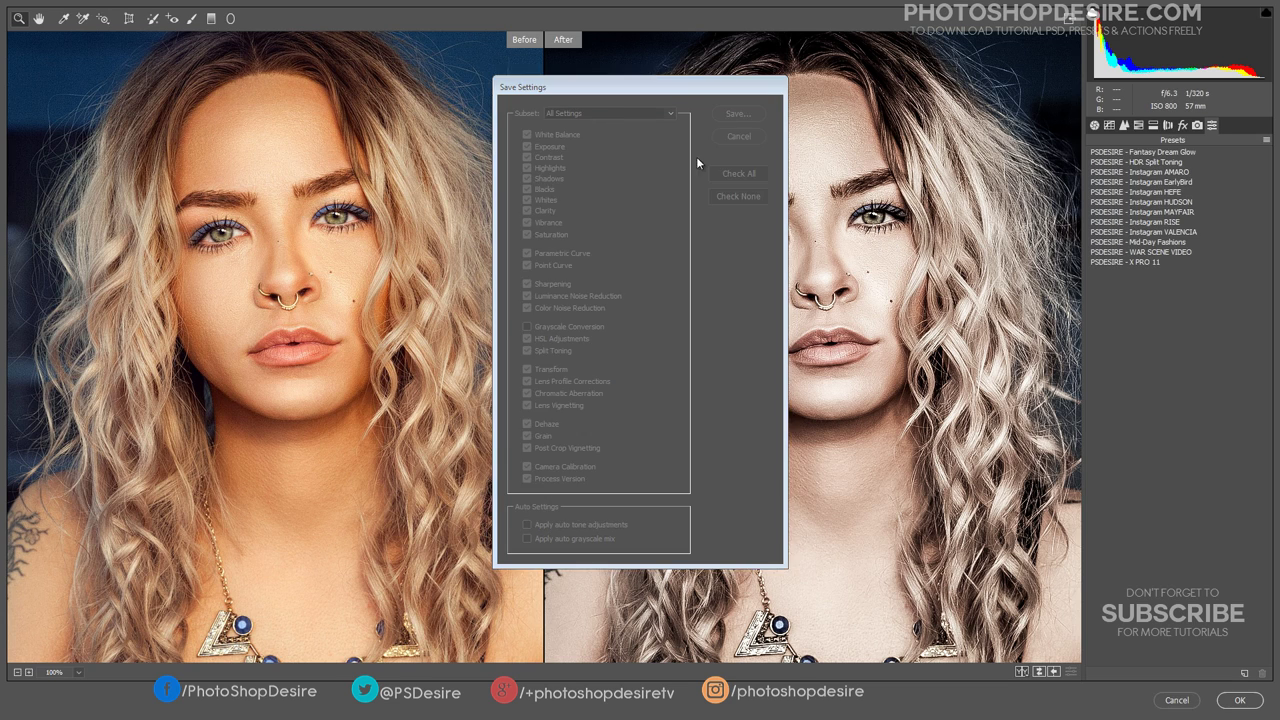
{"action": "left_click", "coordinate": [255, 495]}
{"action": "type", "text": "PSDESIRE -"}
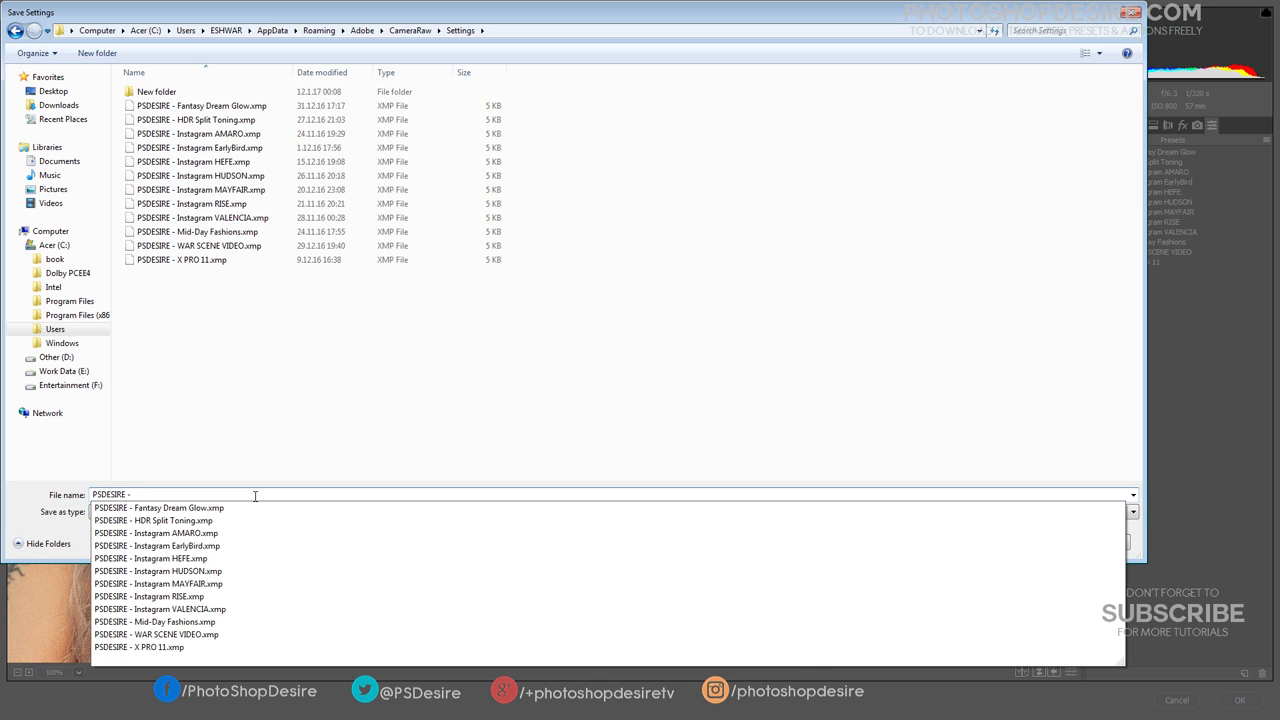
{"action": "type", "text": " Intense & Dramatic Portraits"}
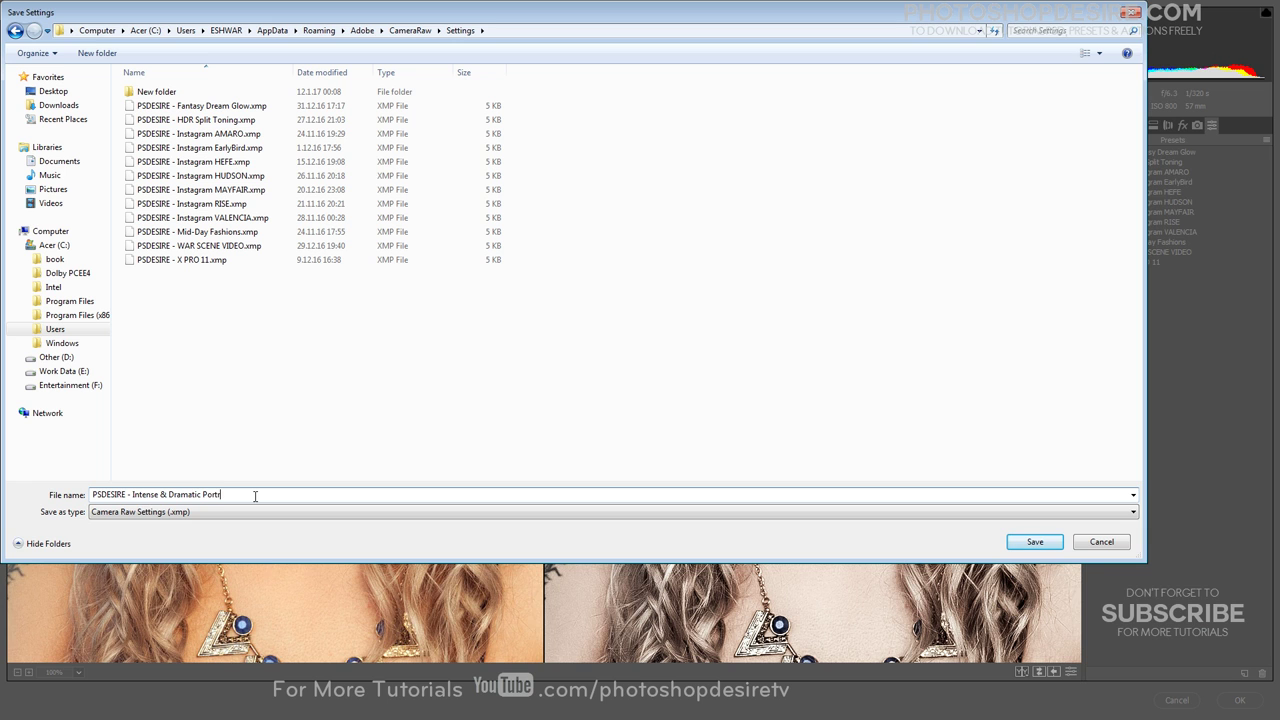
{"action": "left_click", "coordinate": [1046, 540]}
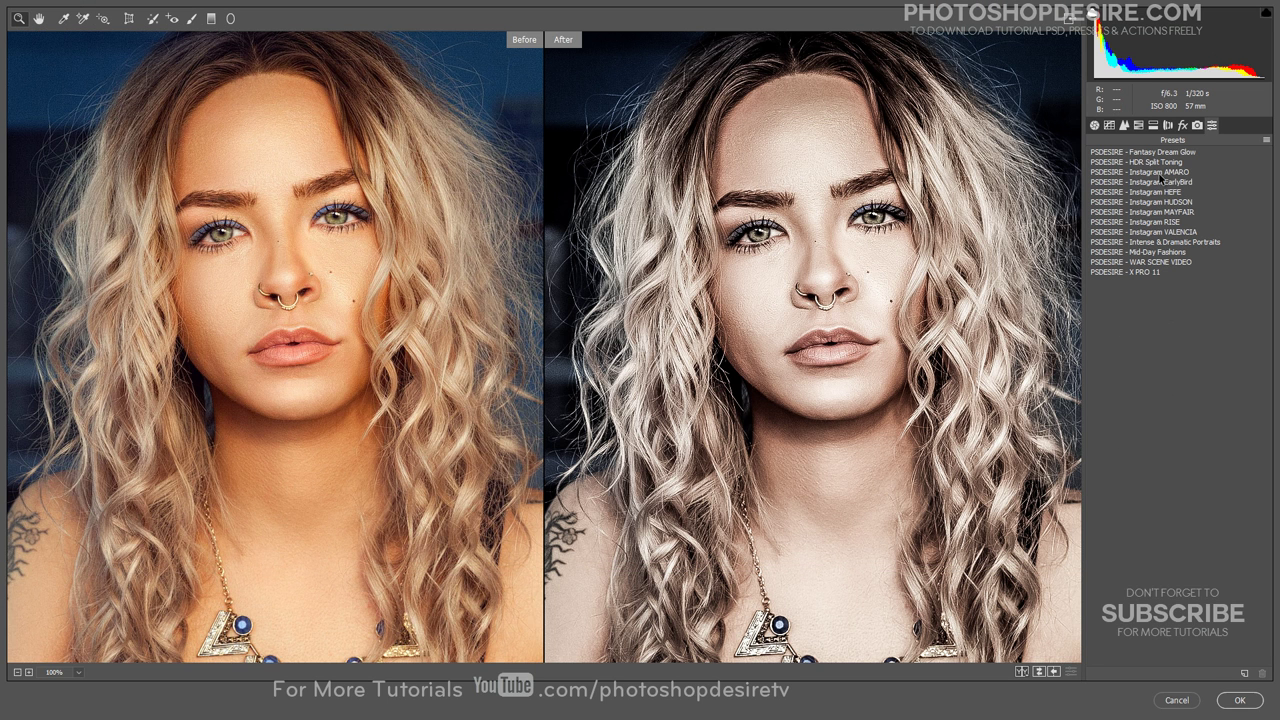
Reset the adjustments, apply the Intense & Dramatic Portraits preset, and confirm the filter
{"action": "left_click", "coordinate": [17, 674]}
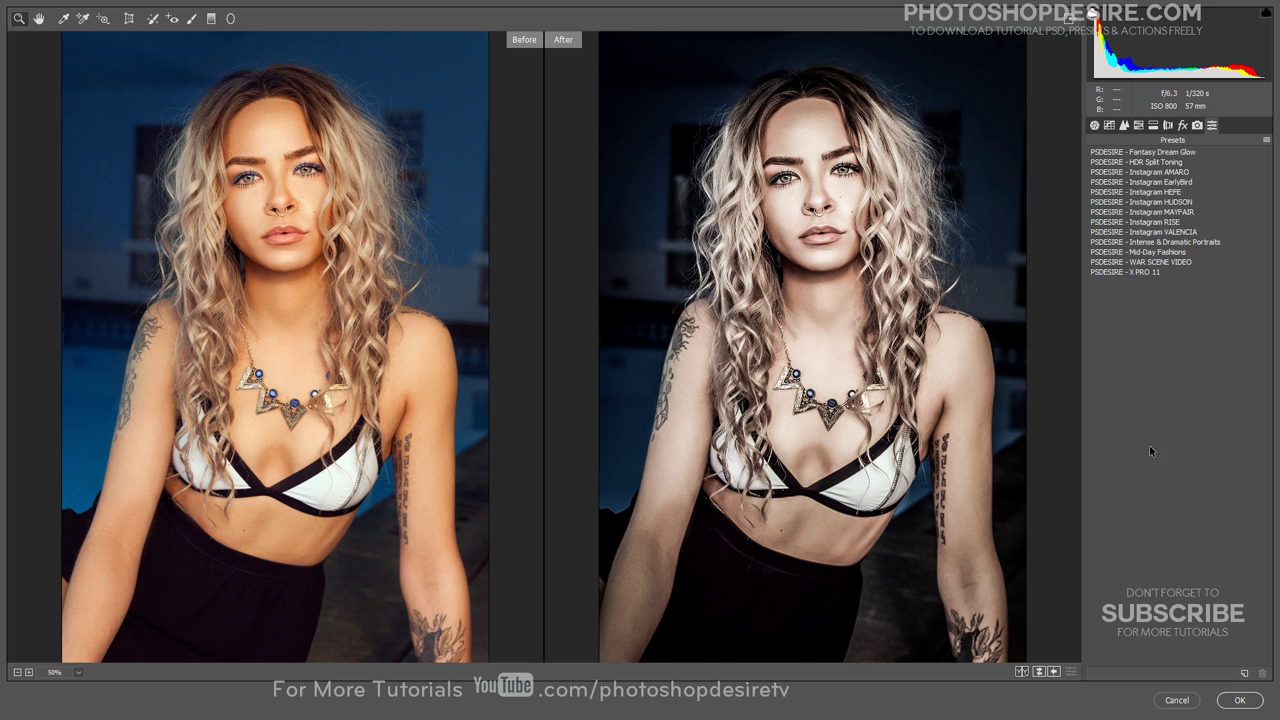
{"action": "left_click", "coordinate": [1176, 700], "text": "alt"}
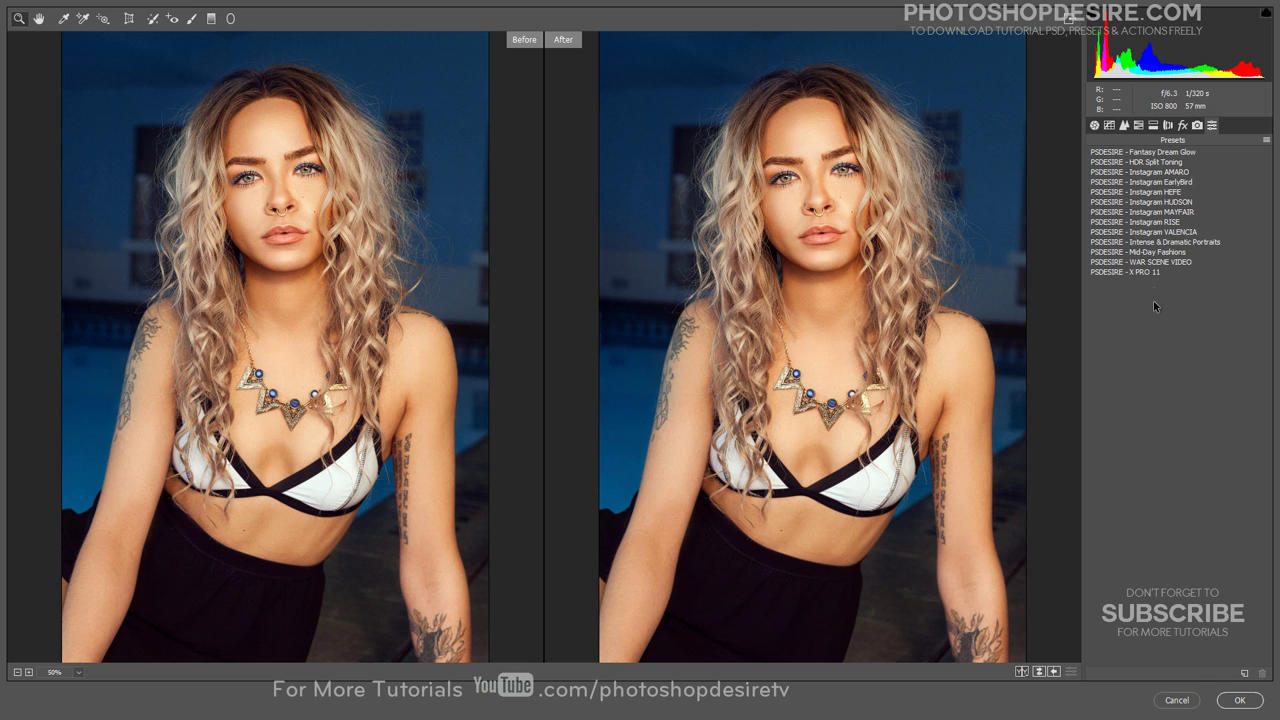
{"action": "left_click", "coordinate": [1183, 244]}
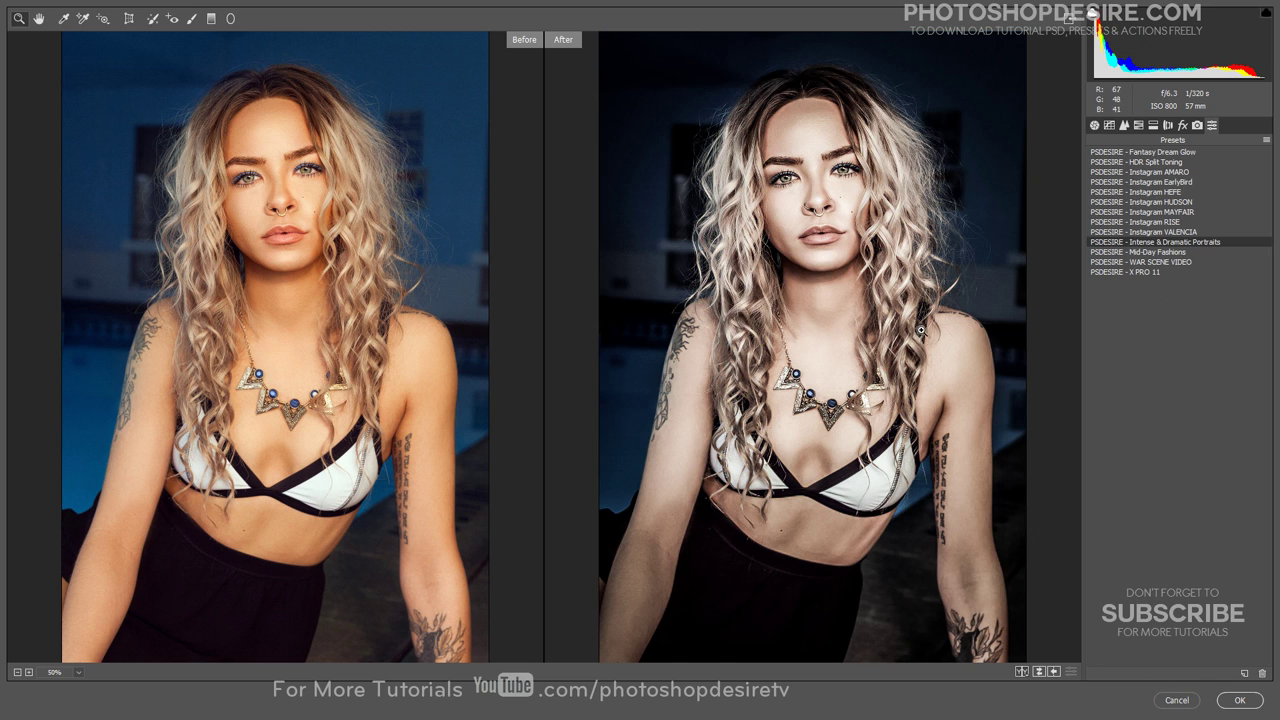
{"action": "left_click", "coordinate": [1239, 700]}
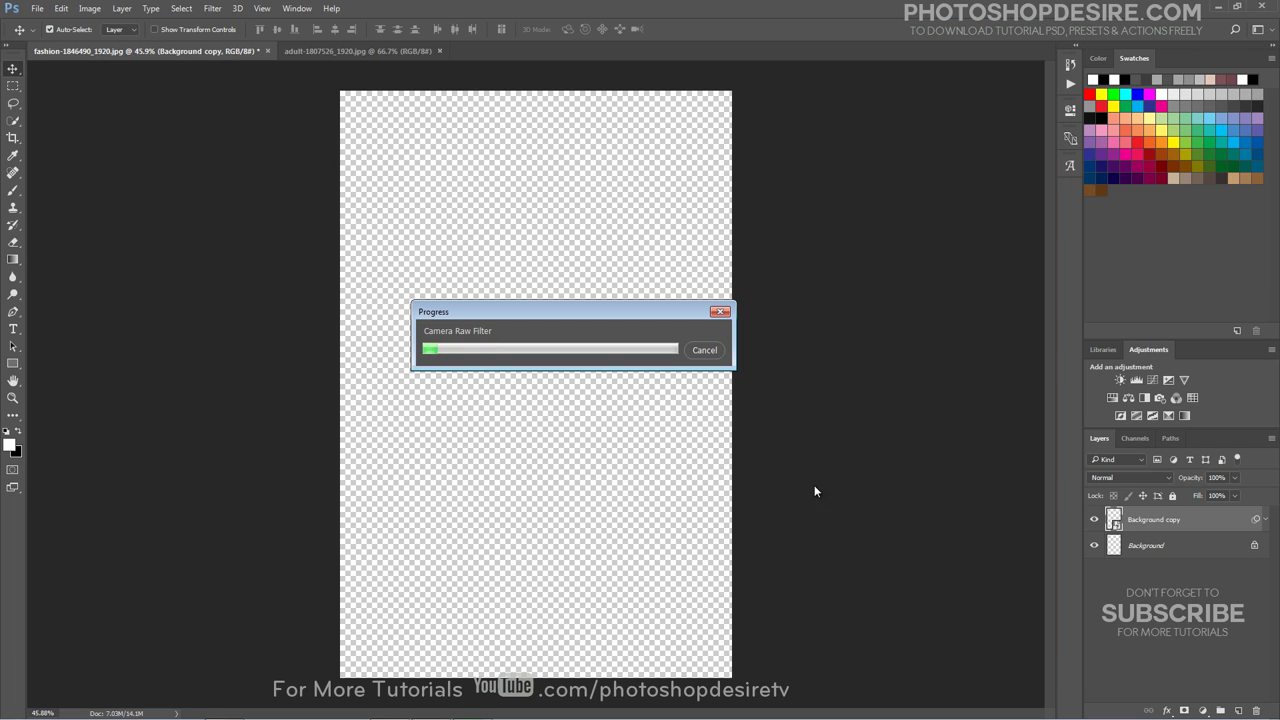
Toggle the Background copy to compare before and after, then switch to adult-1807526_1920.jpg
{"action": "left_click", "coordinate": [1095, 519]}
{"action": "left_click", "coordinate": [1095, 519]}
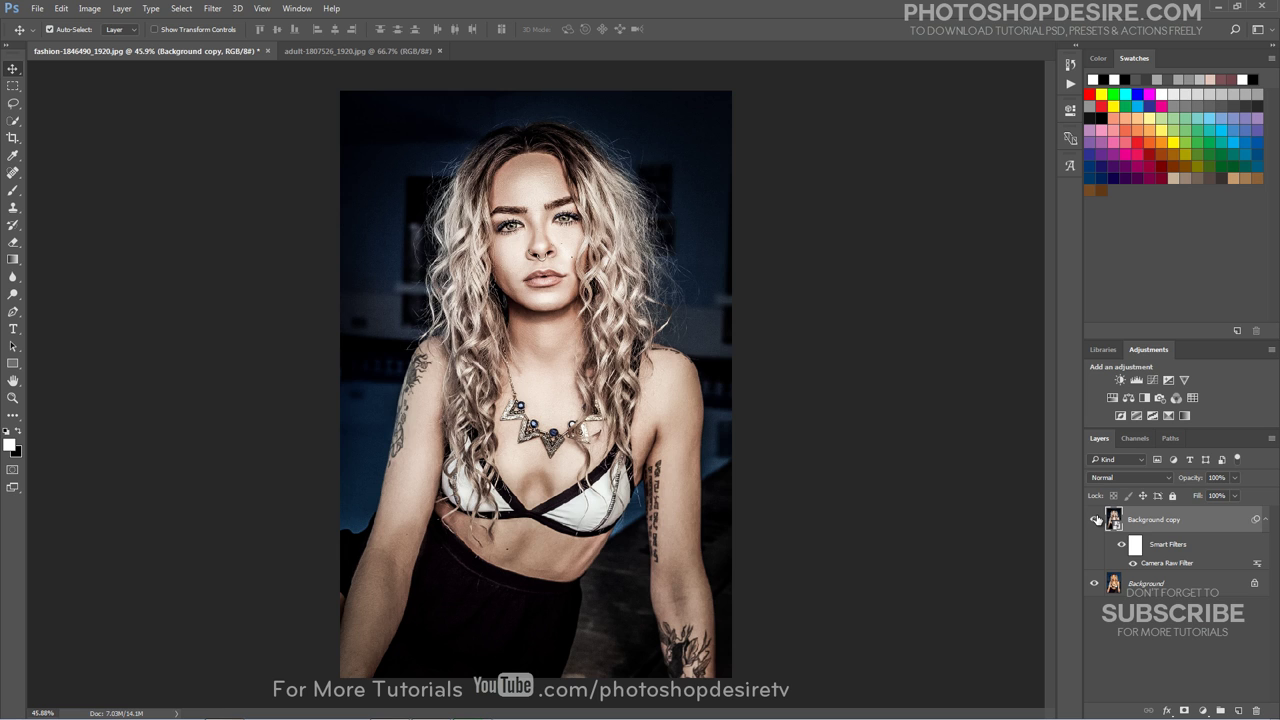
{"action": "left_click", "coordinate": [1095, 519]}
{"action": "left_click", "coordinate": [1095, 519]}
{"action": "left_click", "coordinate": [1095, 519]}
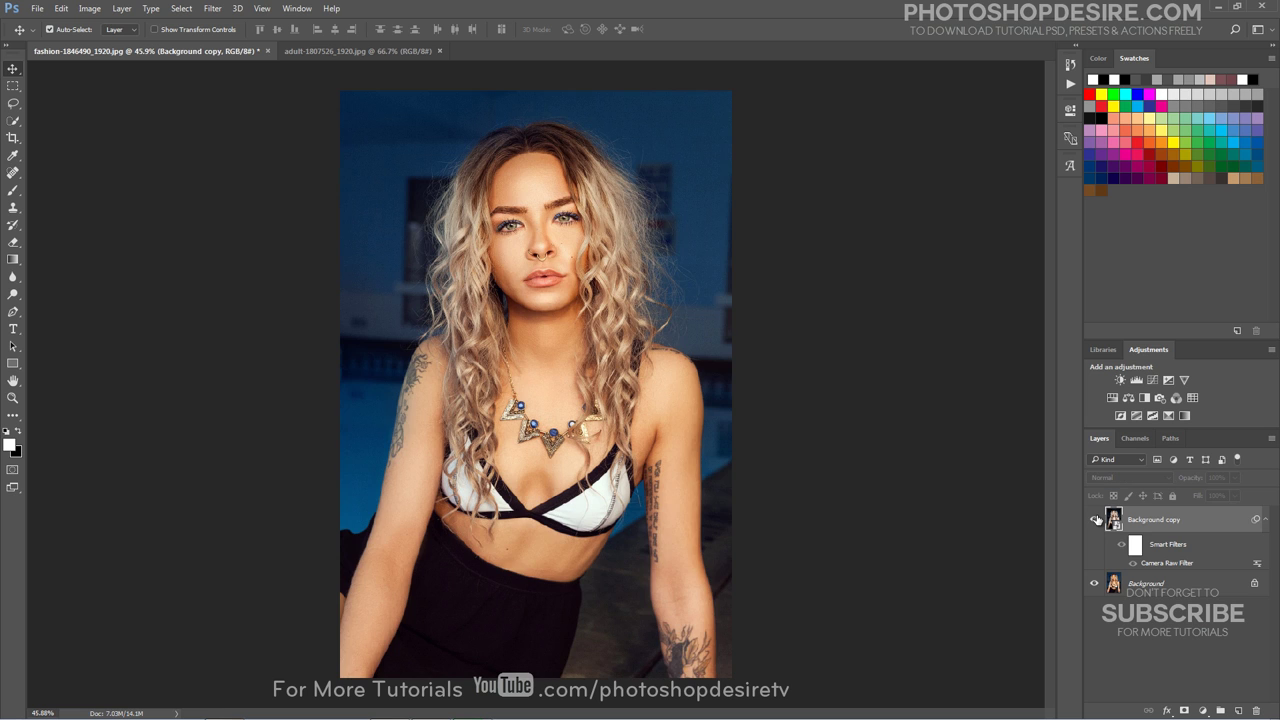
{"action": "left_click", "coordinate": [1095, 519]}
{"action": "left_click", "coordinate": [1095, 519]}
{"action": "left_click", "coordinate": [1095, 519]}
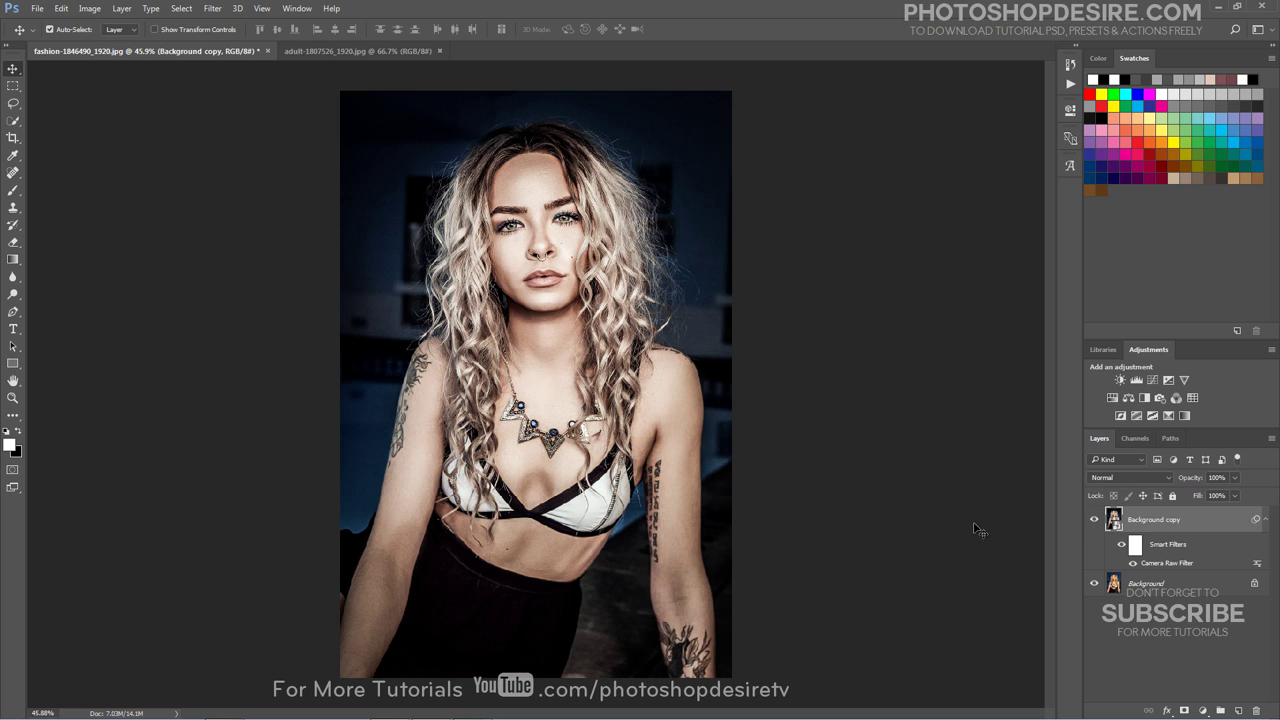
{"action": "left_click", "coordinate": [367, 51]}
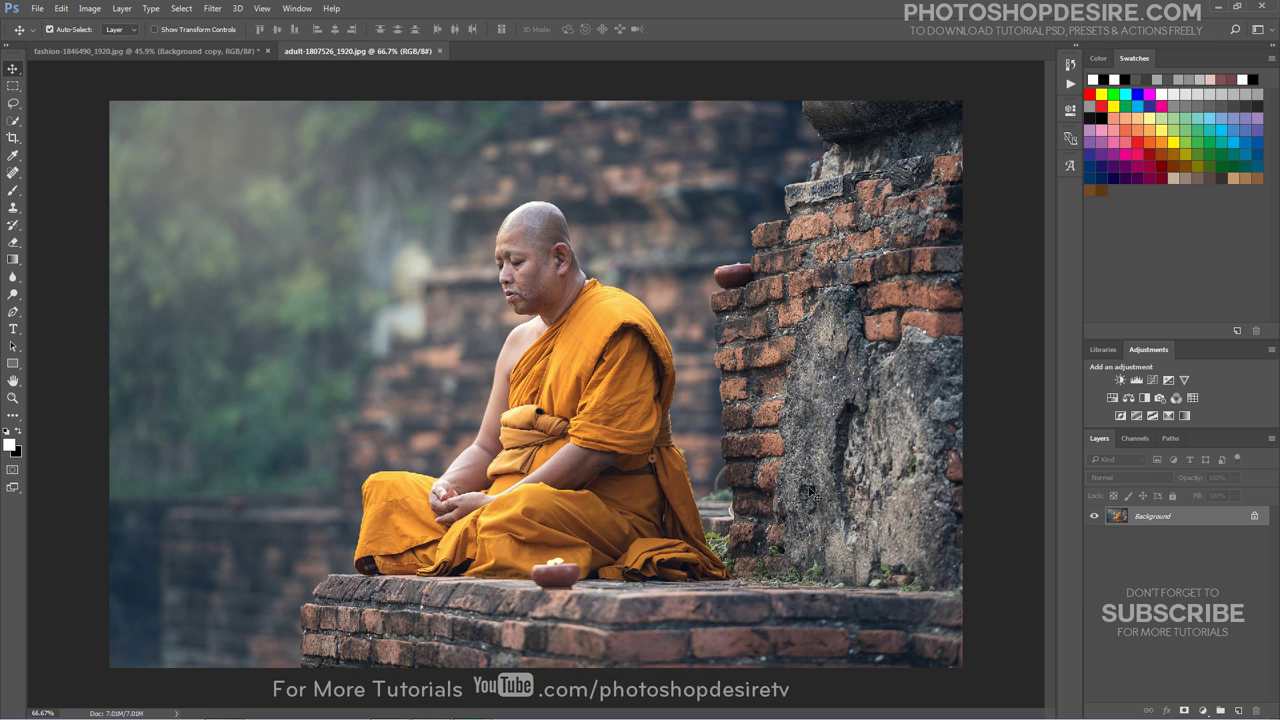
Duplicate the monk's Background layer and apply the Intense & Dramatic Portraits Camera Raw preset
{"action": "left_click_drag", "start_coordinate": [1145, 522], "coordinate": [1238, 710]}
{"action": "left_click", "coordinate": [212, 8]}
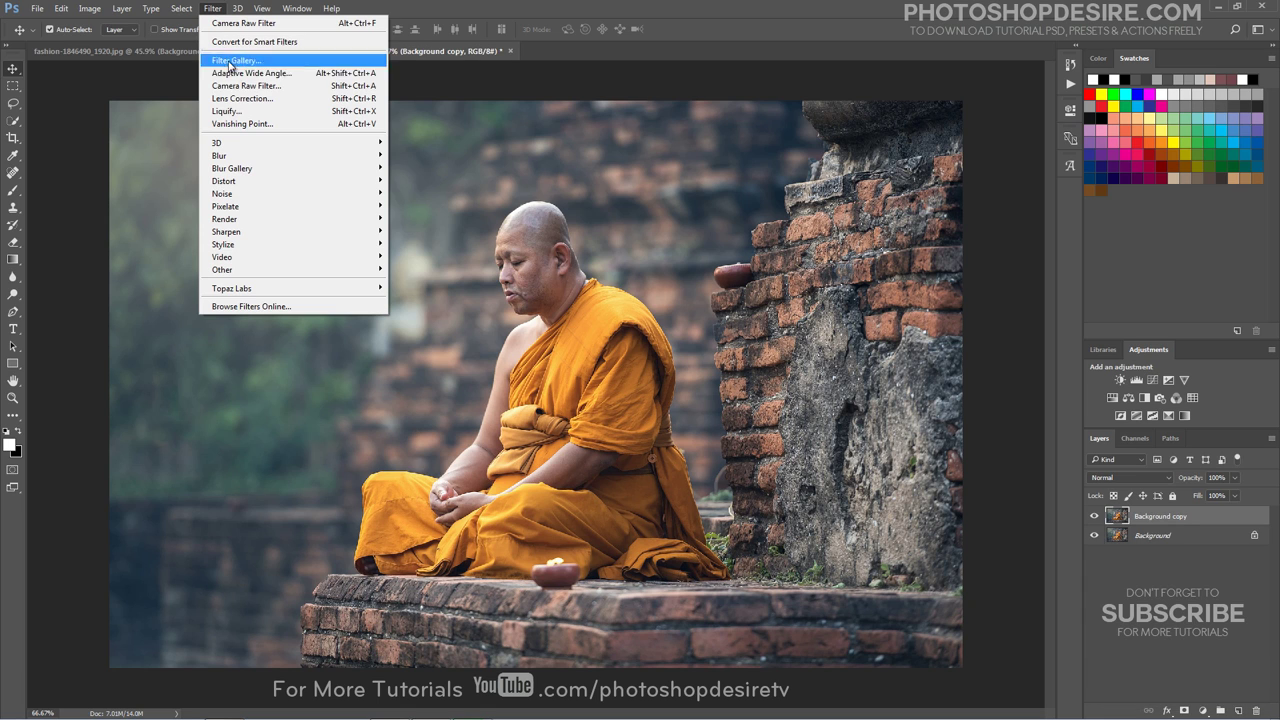
{"action": "left_click", "coordinate": [294, 87]}
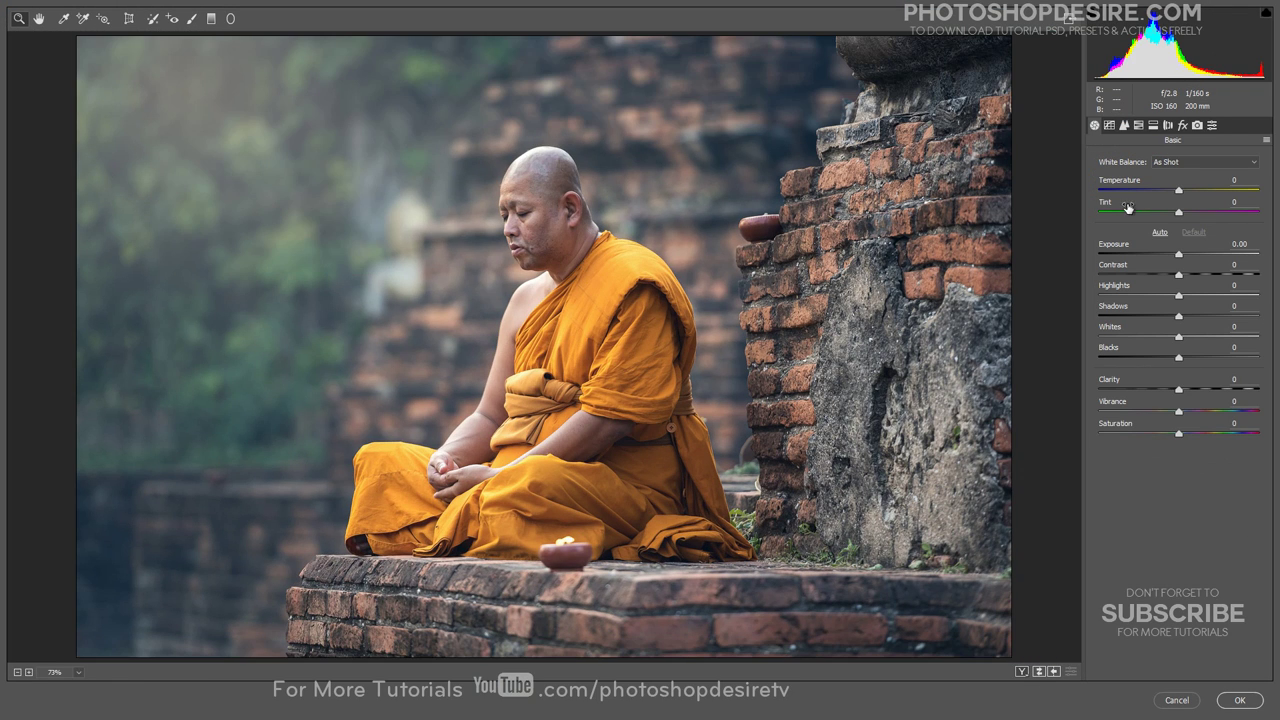
{"action": "left_click", "coordinate": [1212, 126]}
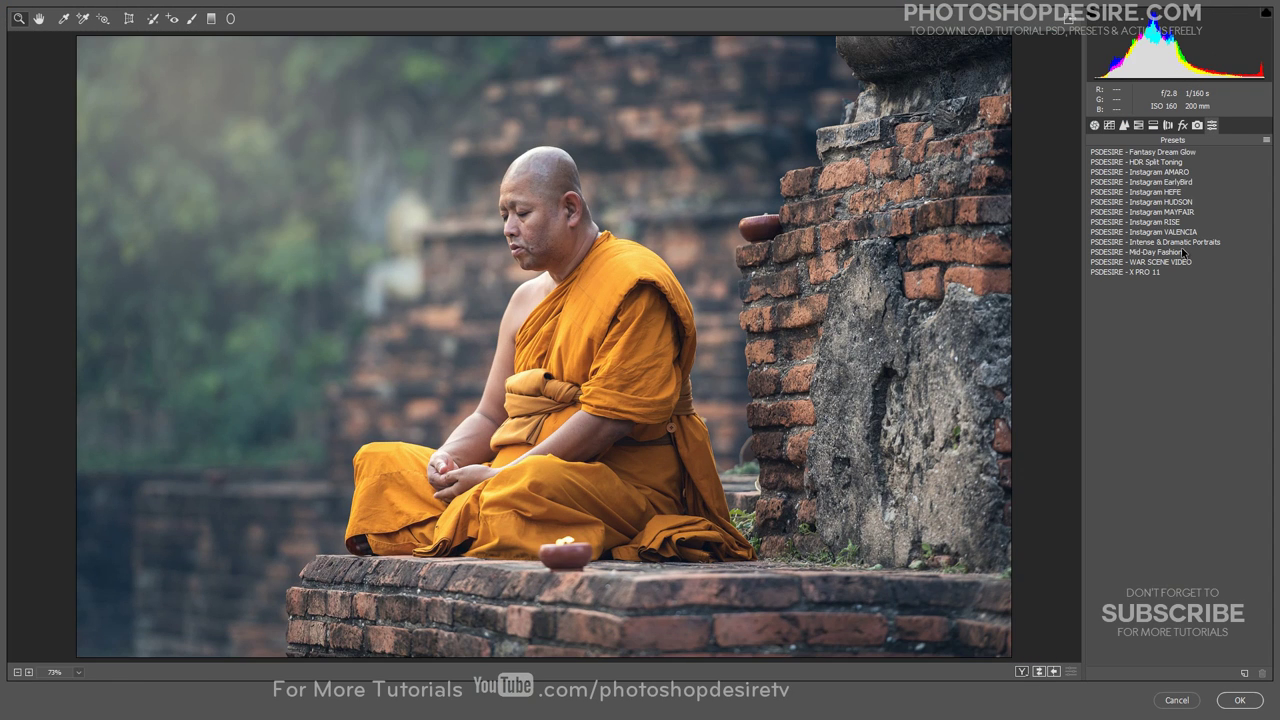
{"action": "left_click", "coordinate": [1160, 242]}
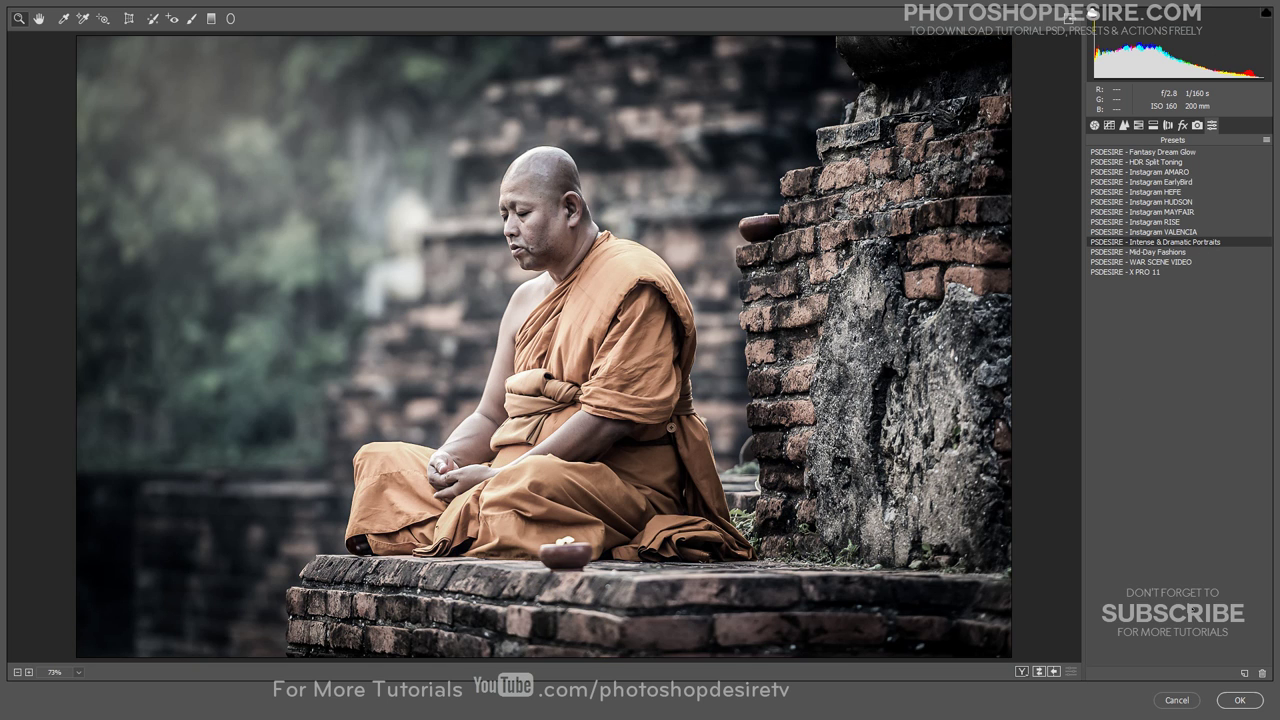
{"action": "left_click", "coordinate": [1232, 701]}
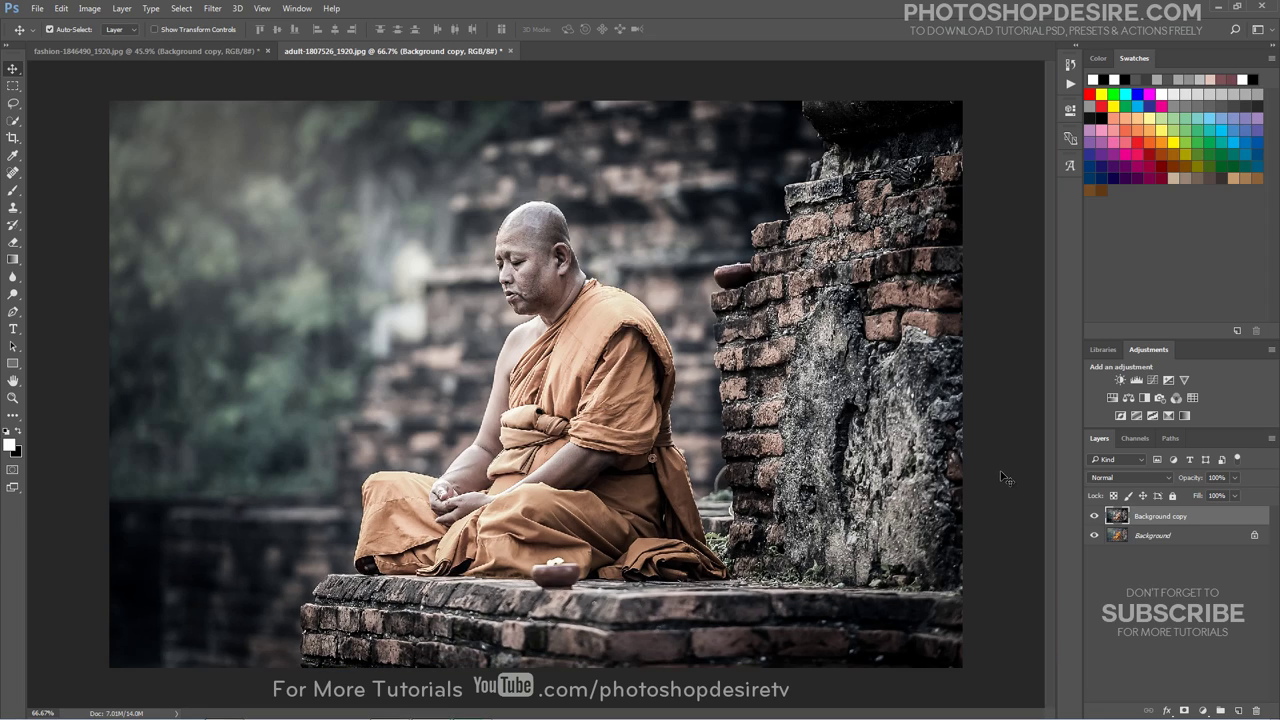
Toggle the monk's edited layer to compare, then return to fashion-1846490_1920.jpg
{"action": "left_click", "coordinate": [1094, 516]}
{"action": "left_click", "coordinate": [1094, 516]}
{"action": "left_click", "coordinate": [1094, 516]}
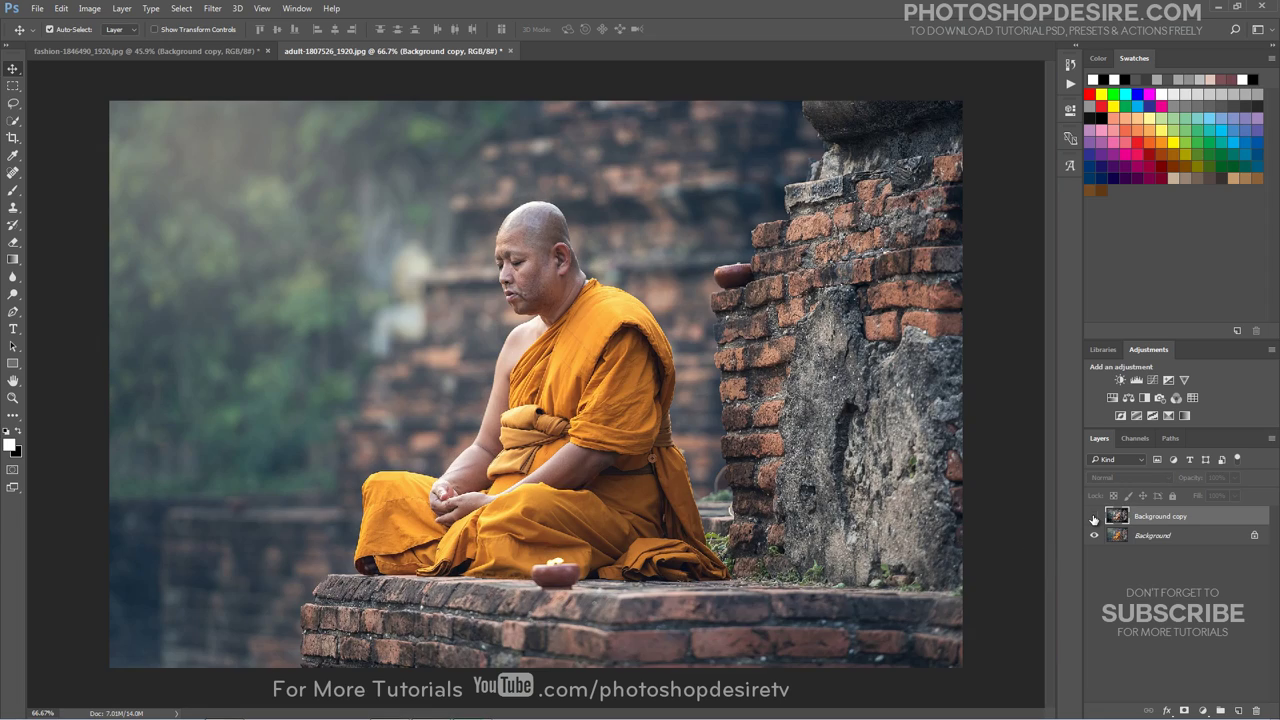
{"action": "left_click", "coordinate": [1094, 516]}
{"action": "left_click", "coordinate": [1094, 516]}
{"action": "left_click", "coordinate": [1094, 516]}
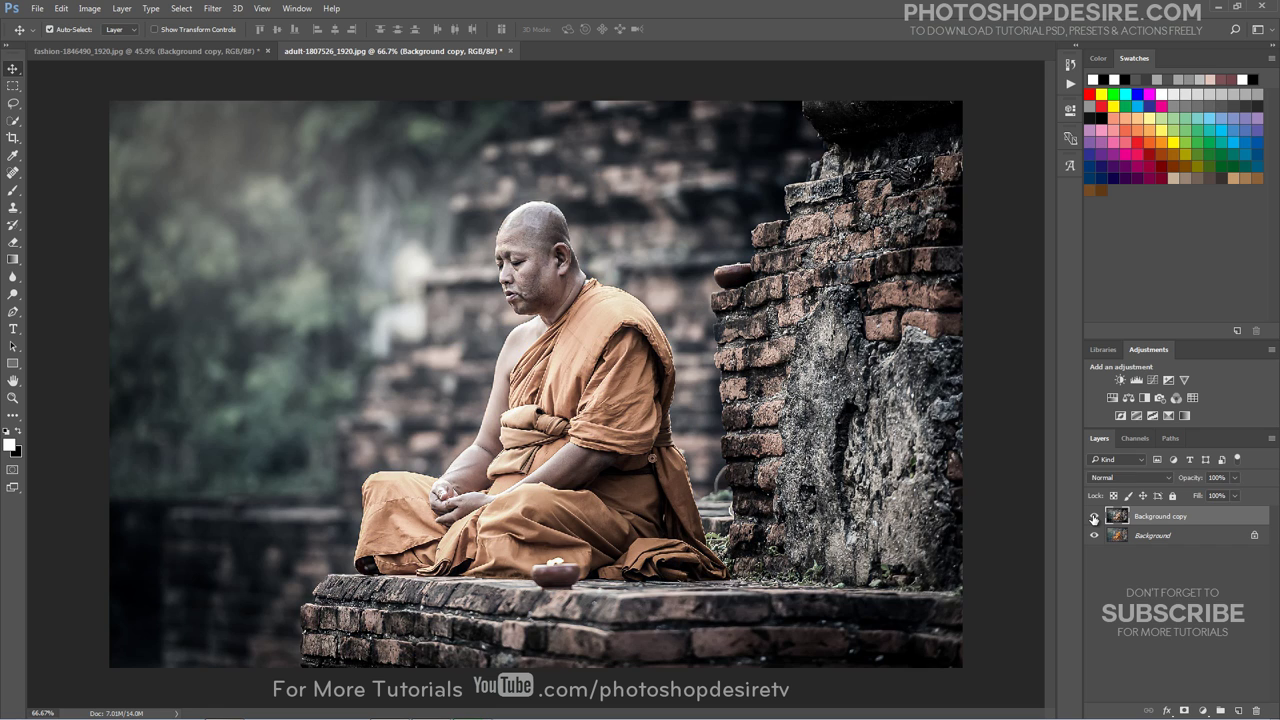
{"action": "left_click", "coordinate": [198, 51]}
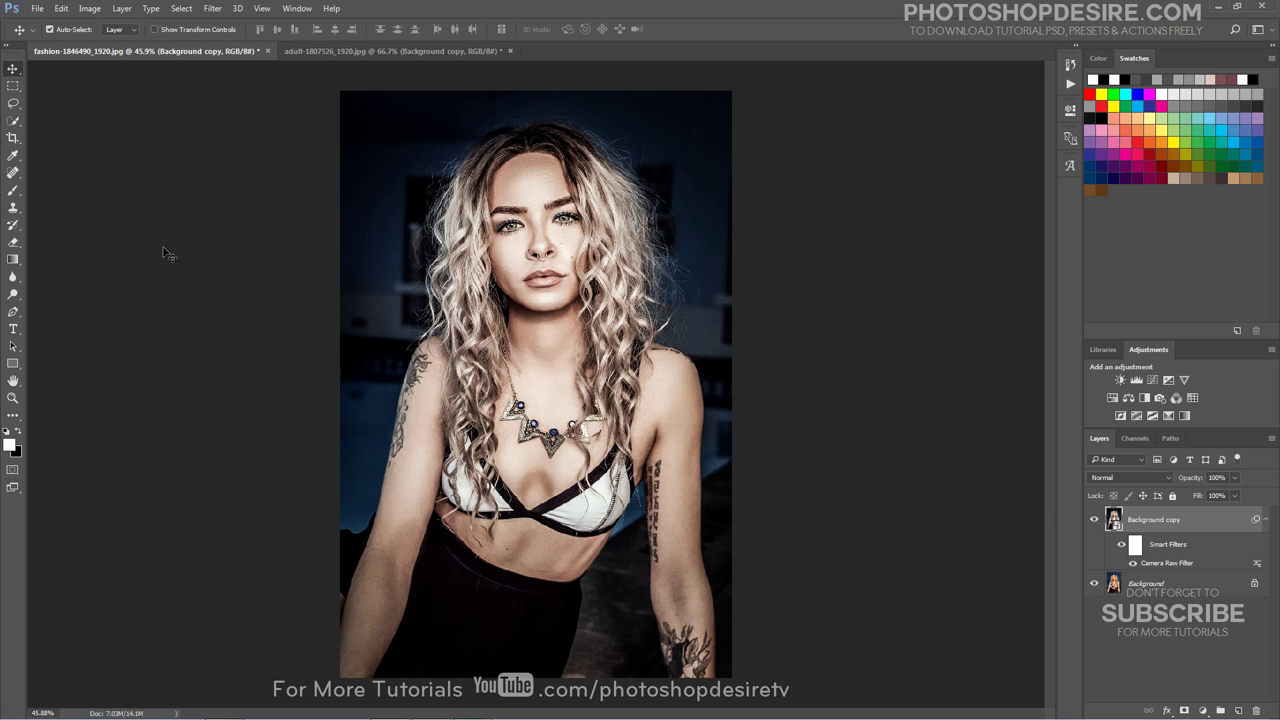